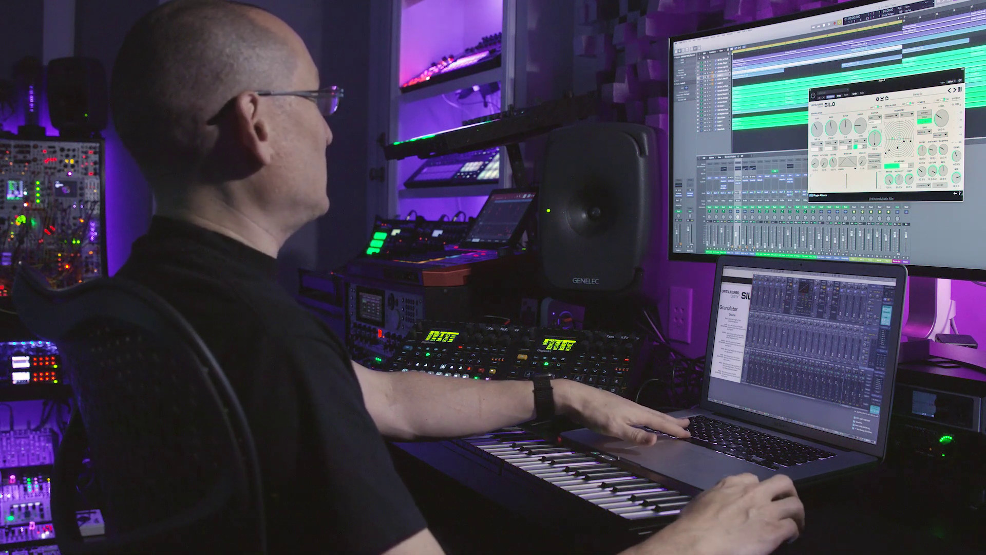
key("space")
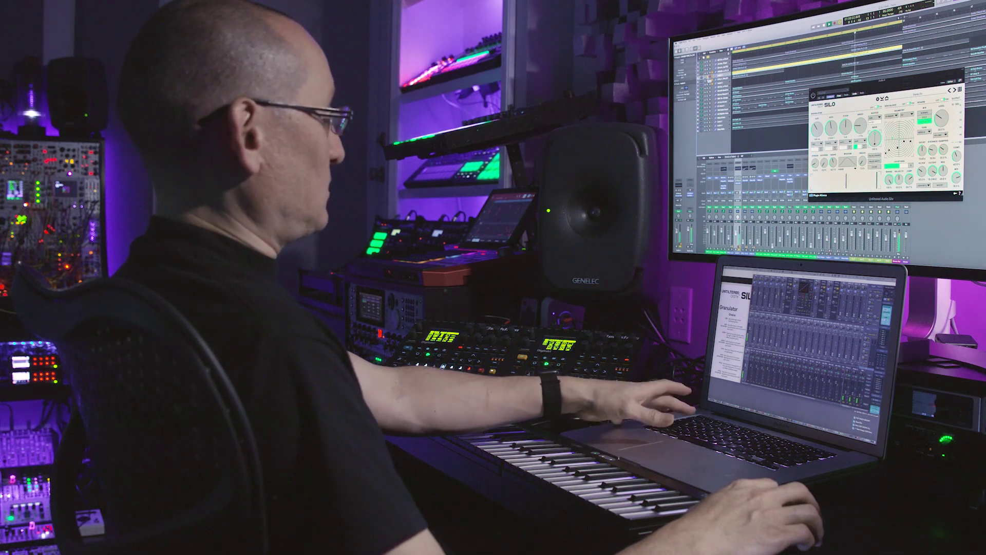
key("s")
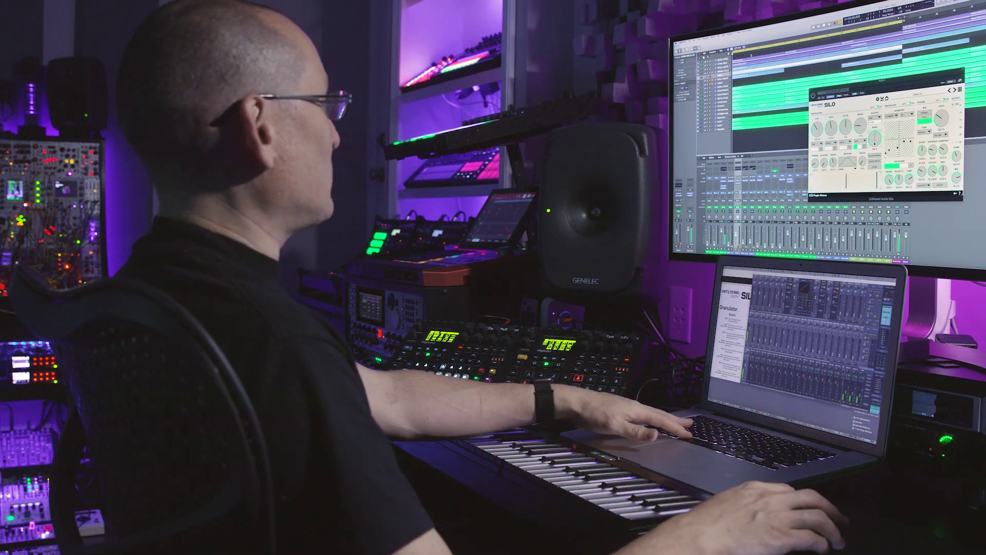
key("space")
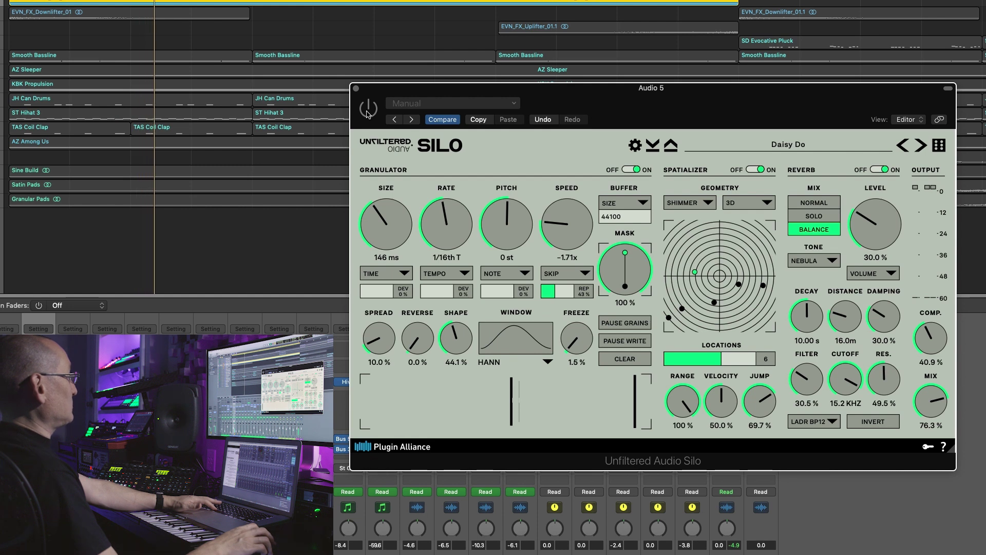
Step: Take the Silo plug-in on Audio 5 out of bypass and load the Start Here preset
left_click(368, 108)
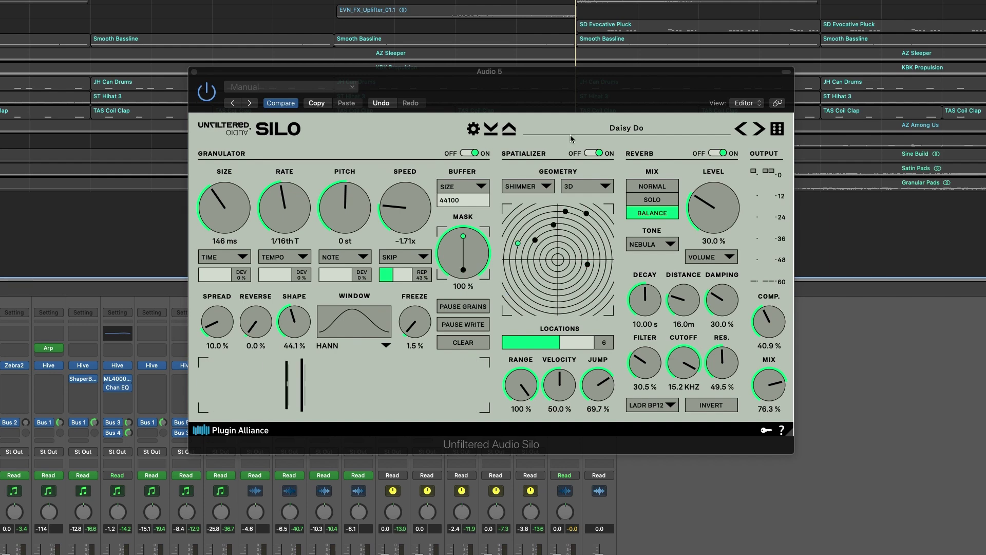
left_click(350, 88)
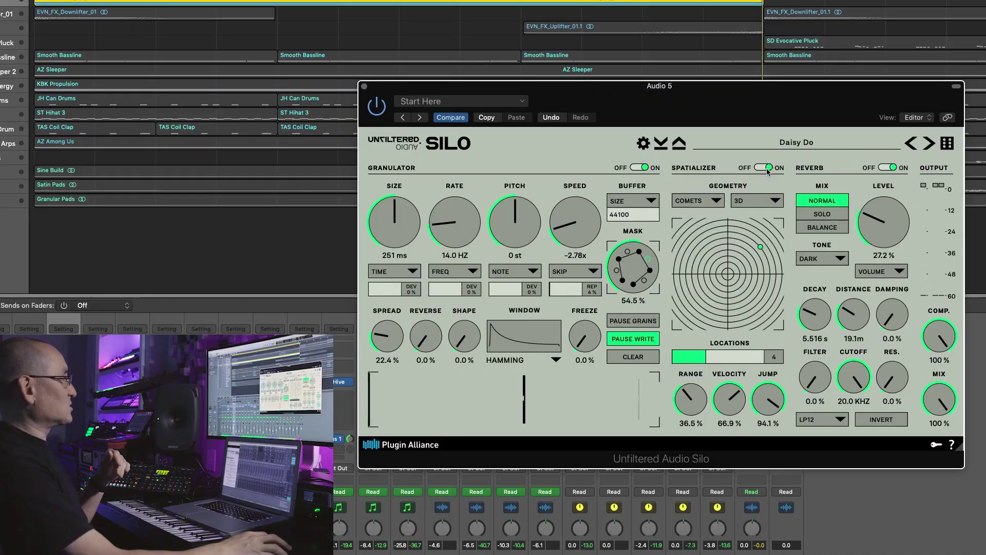
Step: Turn off Silo's Spatializer and Reverb sections and enable the plug-in to hear its effect on the track
left_click(764, 168)
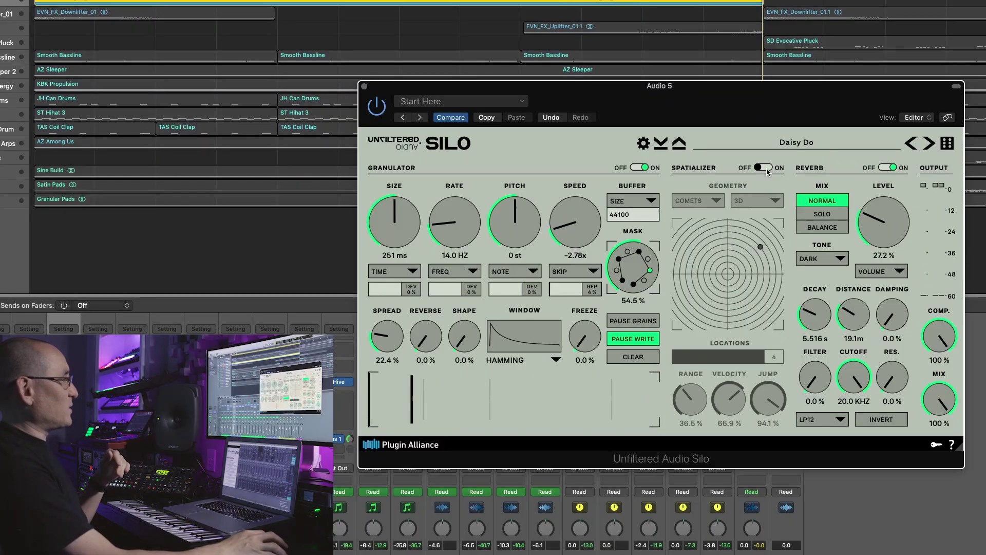
left_click(893, 168)
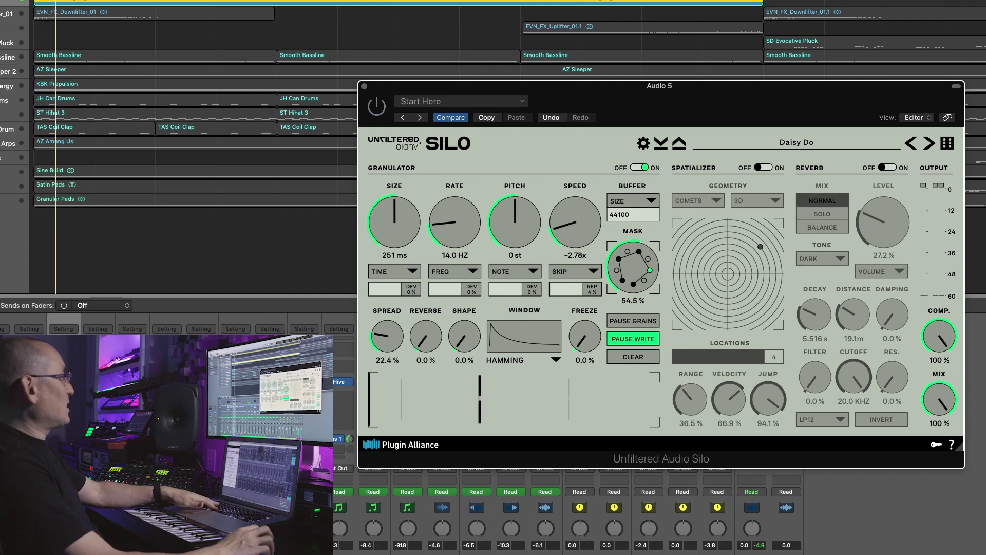
left_click(375, 106)
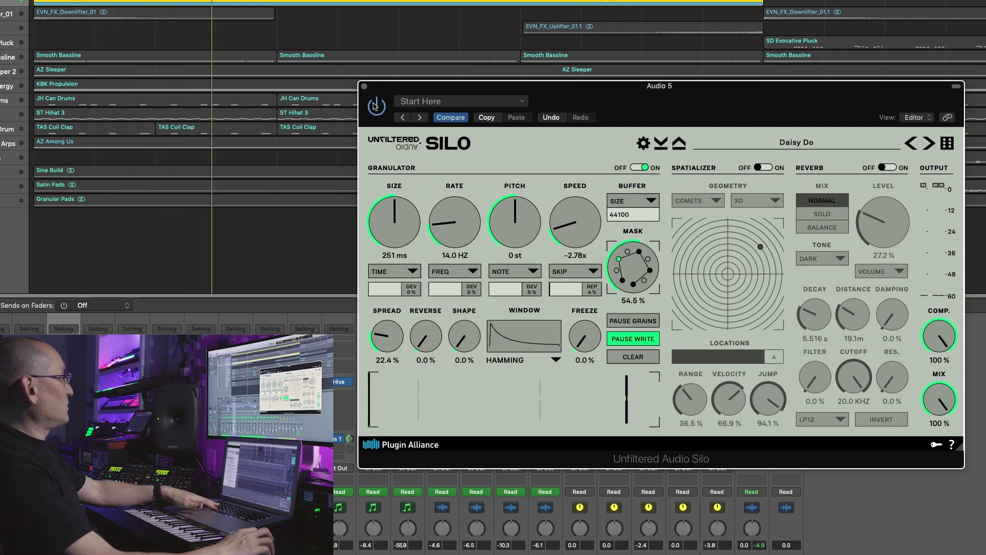
left_click(450, 118)
left_click(450, 117)
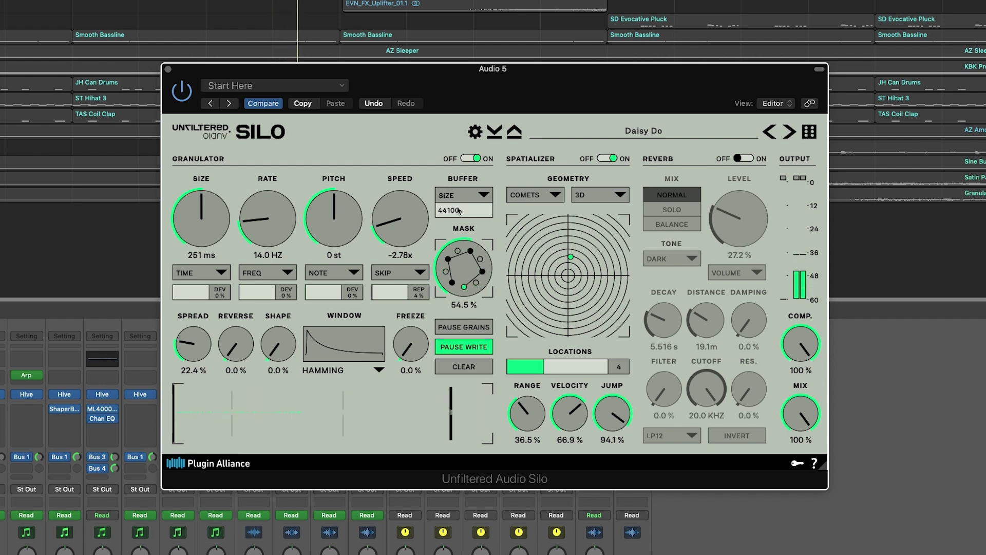
Step: Review the buffer size choices offered under Samples, Time and Tempo
left_click(484, 197)
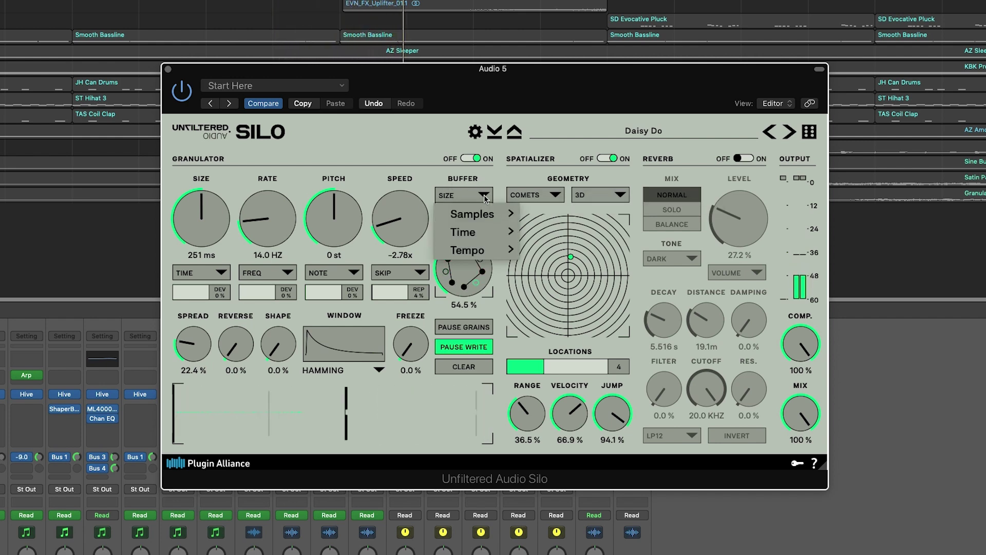
mouse_move(483, 213)
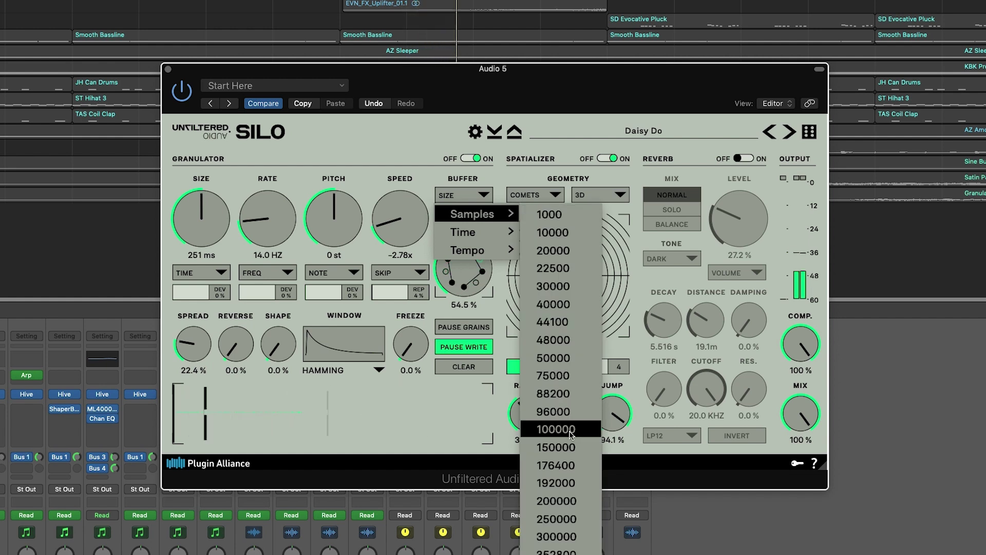
mouse_move(507, 231)
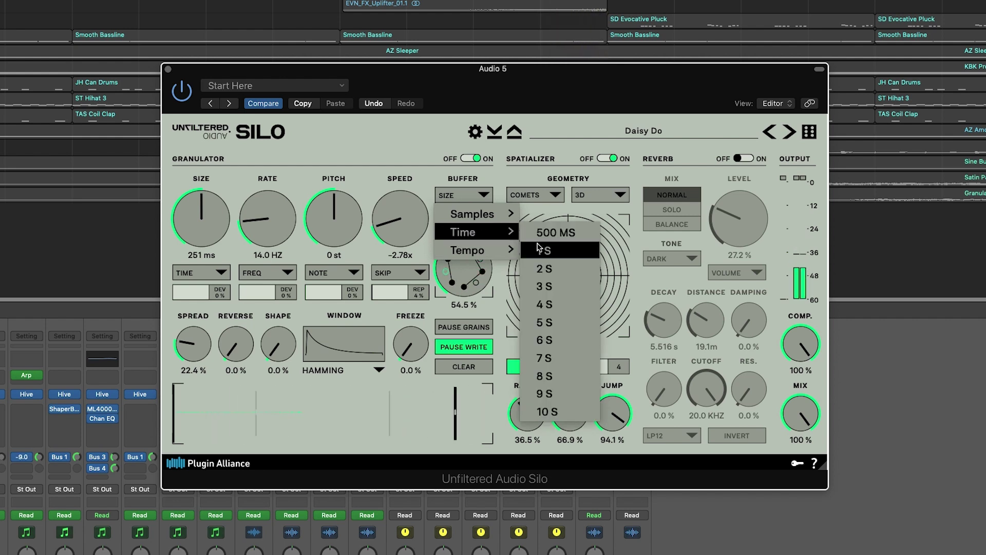
mouse_move(496, 251)
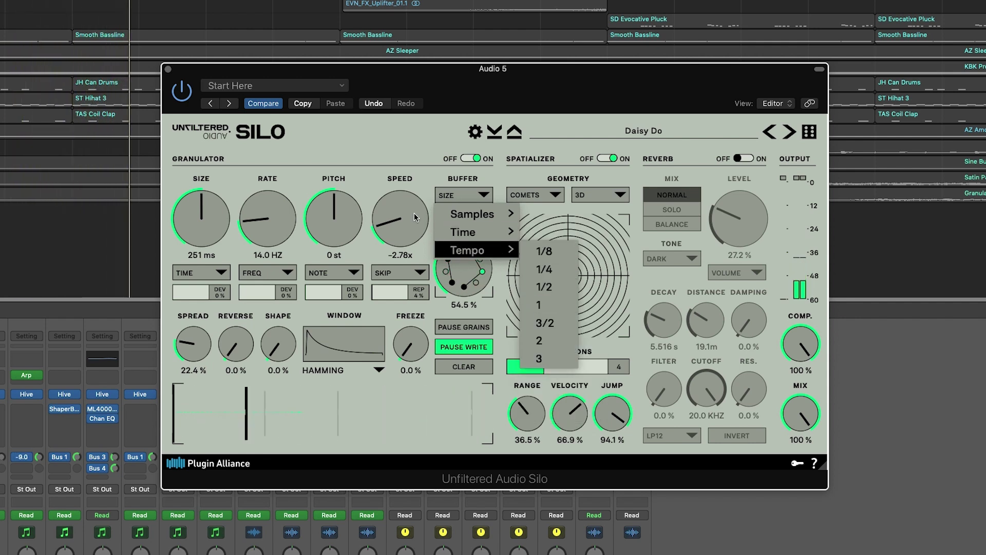
left_click(359, 156)
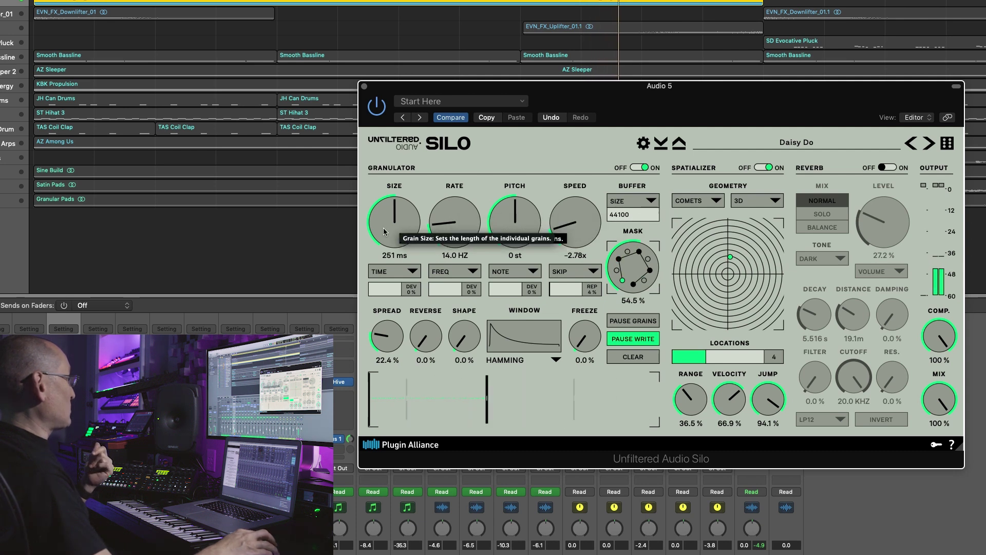
Step: Try longer grain sizes up to 1.000 s, settling on 161 ms, and set the grain rate to 33.9 Hz
left_click_drag(396, 234, 378, 139)
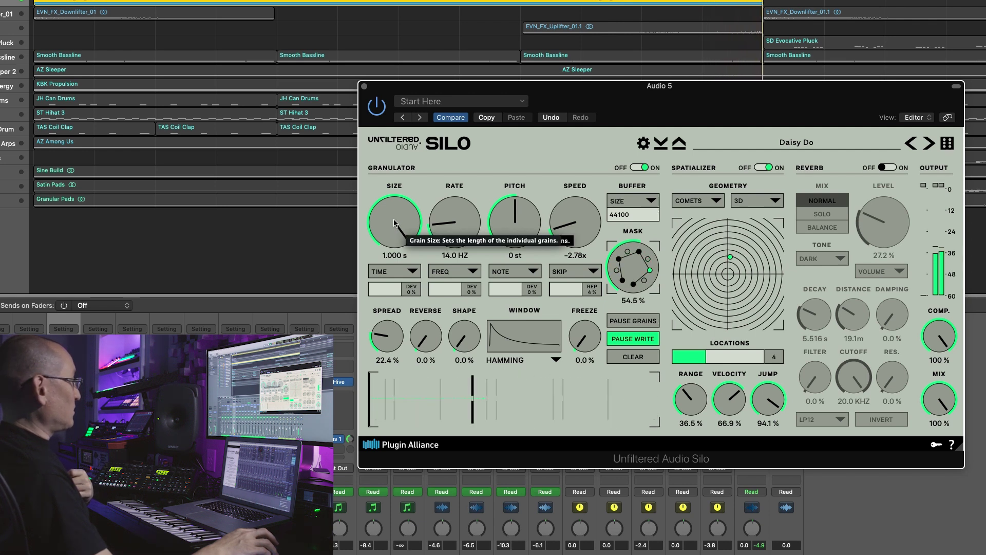
left_click_drag(394, 222, 374, 236)
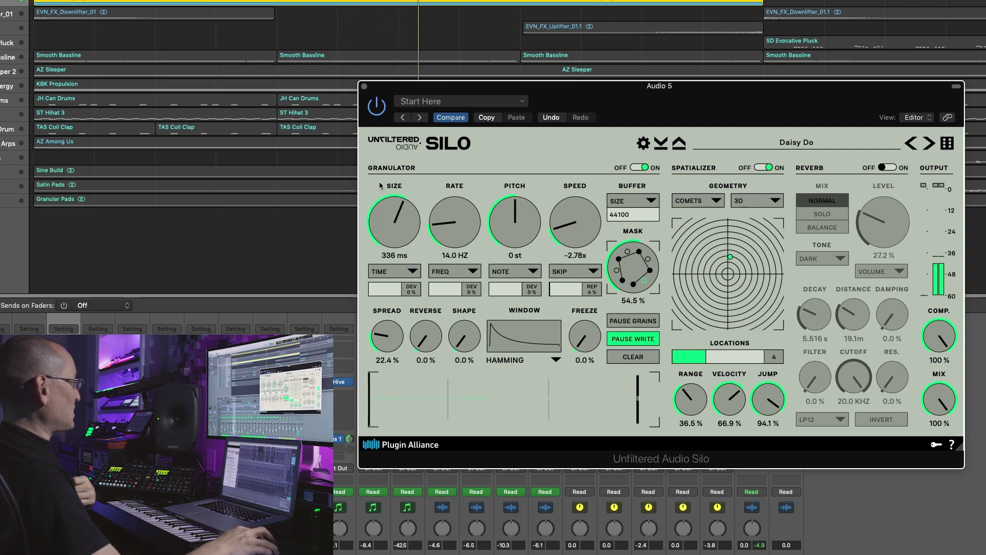
left_click_drag(386, 135, 376, 157)
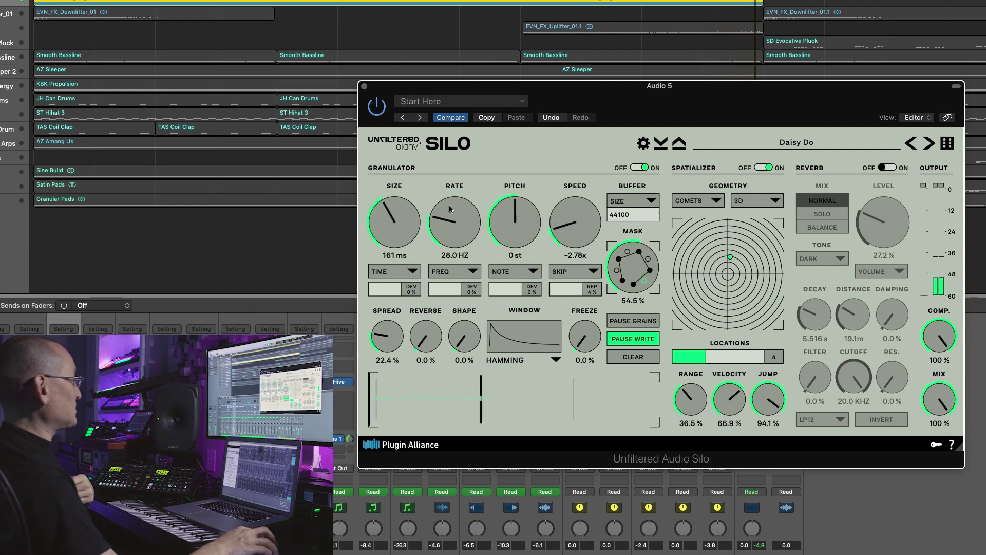
left_click_drag(449, 196, 421, 179)
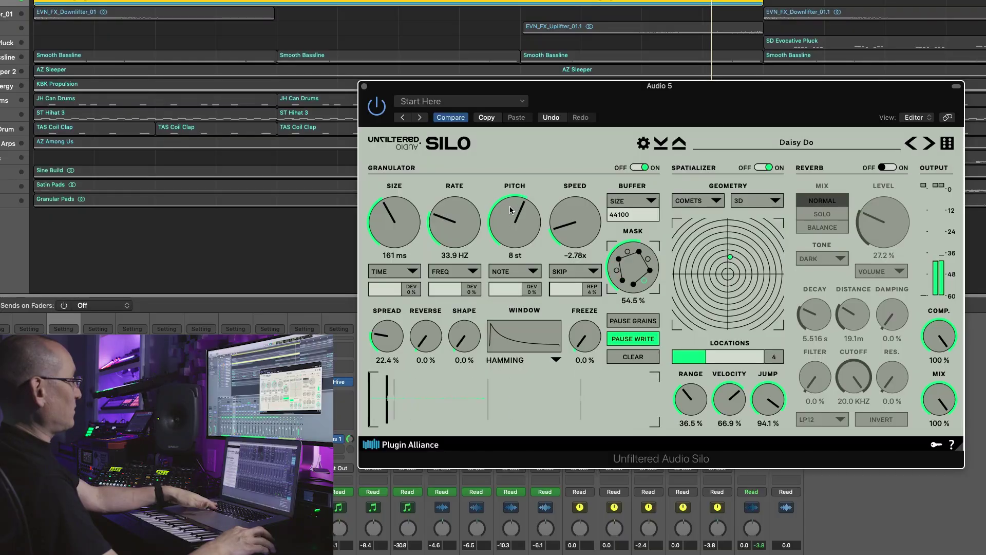
Step: Set the granulator's pitch to 0 st and its speed to -2.03x
left_click_drag(510, 210, 478, 187)
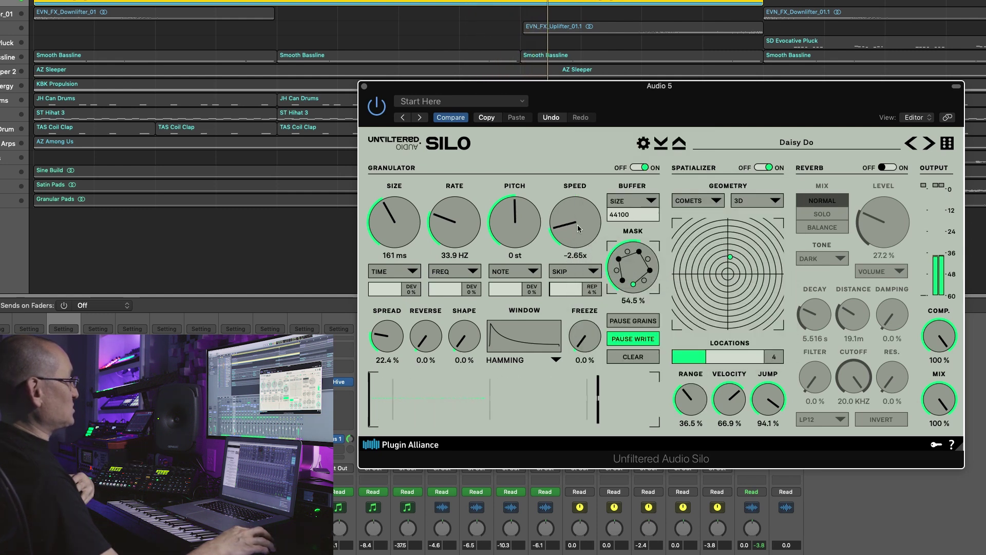
left_click_drag(575, 199, 569, 185)
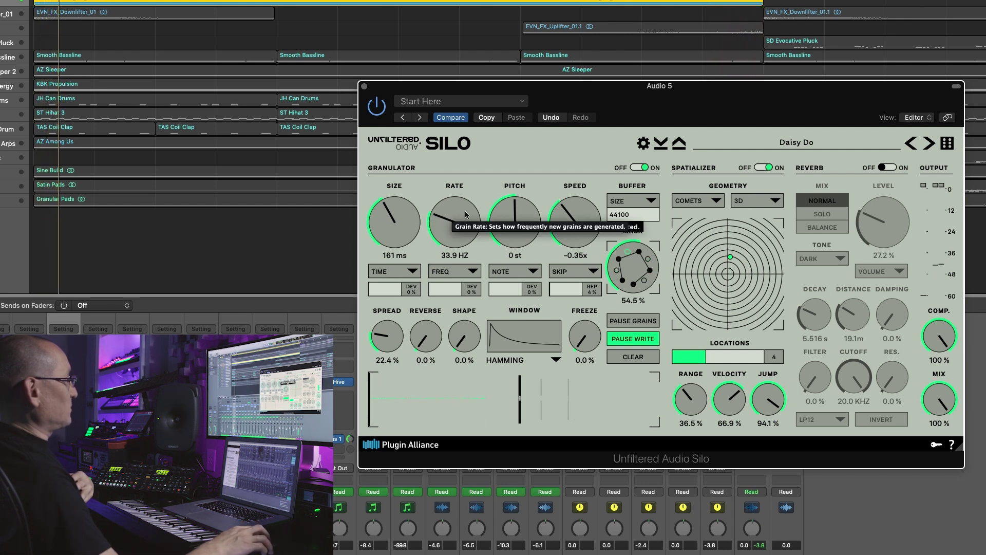
left_click_drag(563, 206, 528, 192)
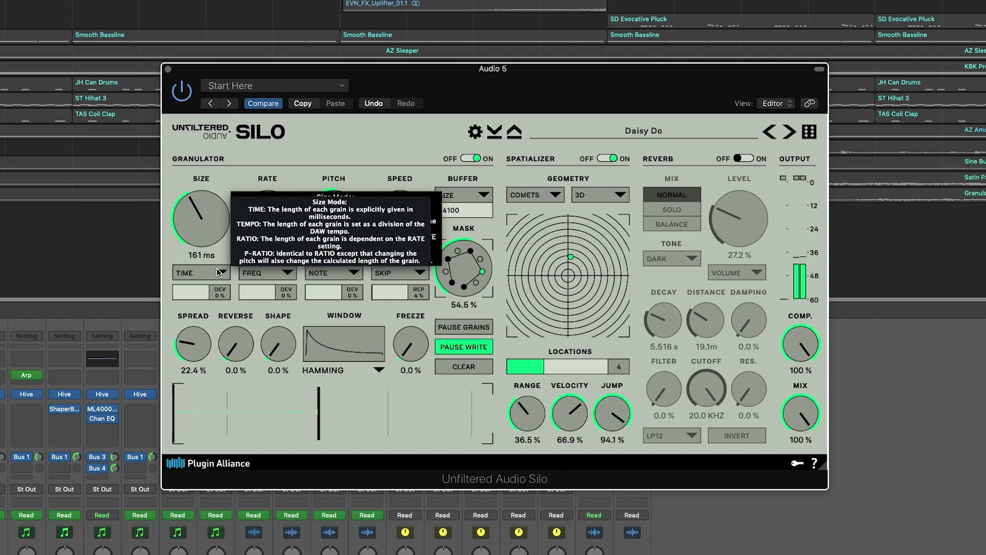
Step: Switch the grain size mode to TEMPO and set the size to 1/8th
left_click(218, 273)
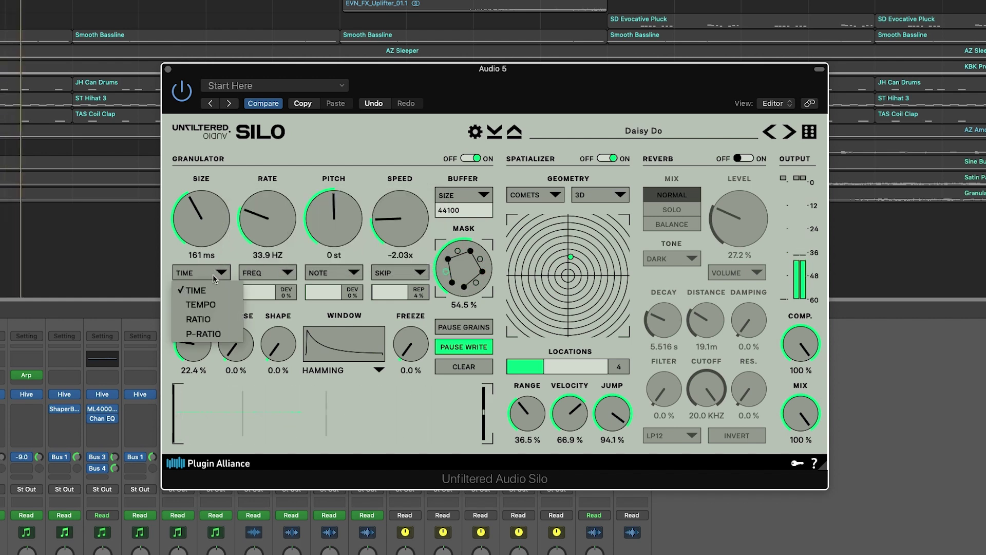
left_click(198, 303)
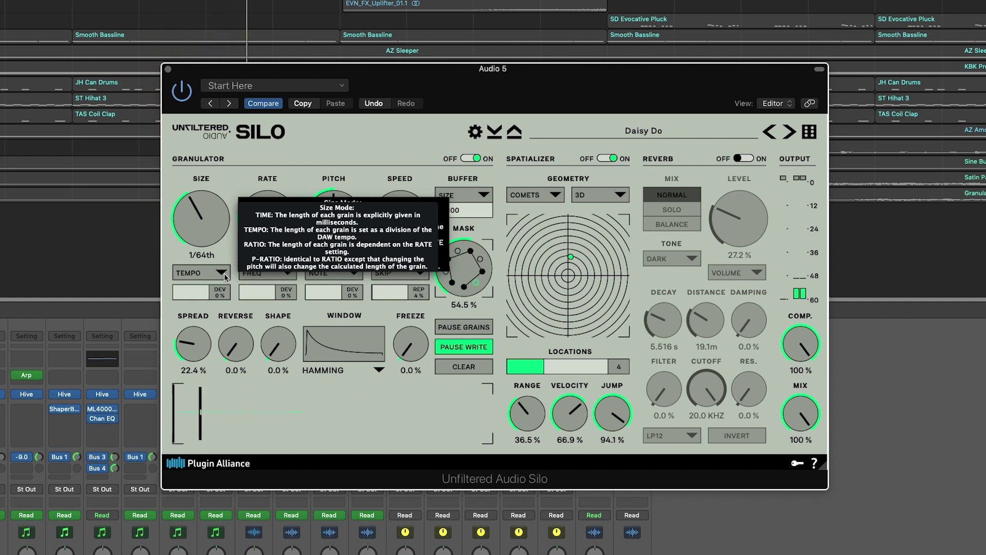
left_click(222, 273)
left_click(217, 252)
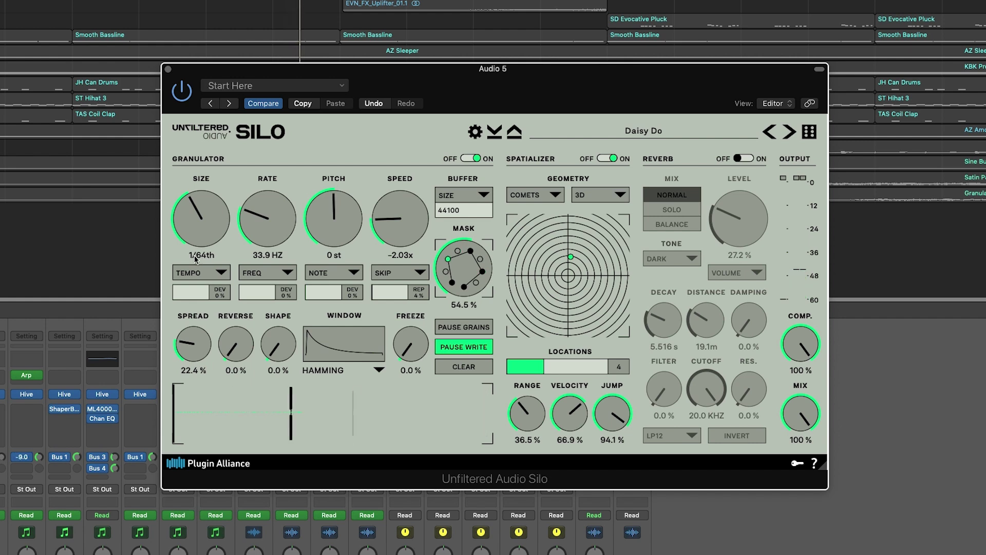
scroll(201, 216, "down", 1)
scroll(201, 217, "down", 1)
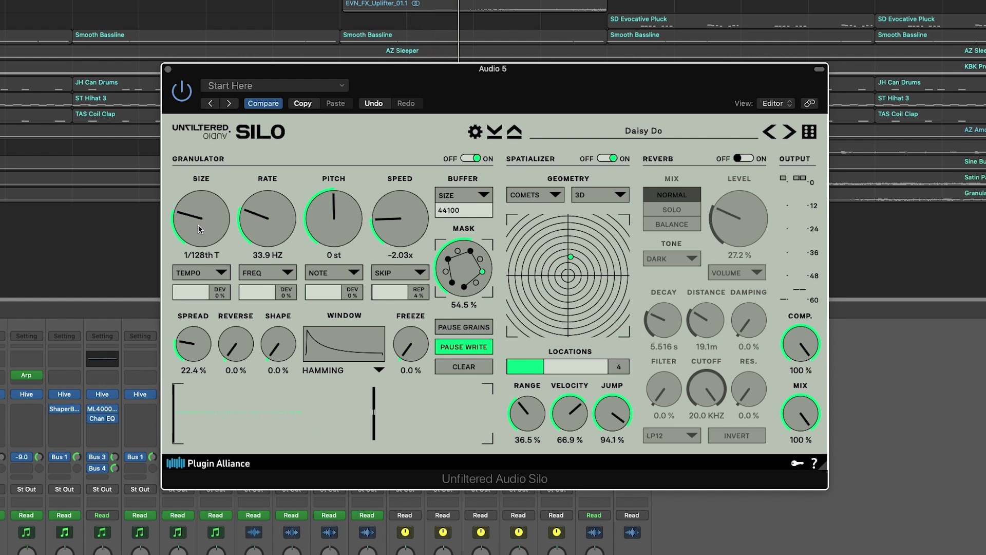
left_click_drag(201, 178, 204, 161)
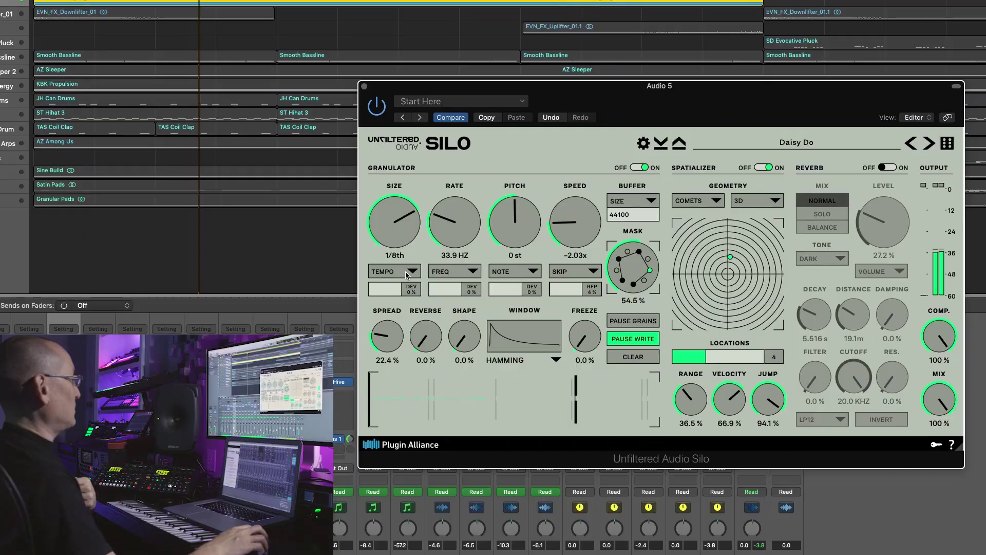
Step: Try the RATIO grain size mode and settle on P-RATIO with the size at 2.14x
left_click(406, 271)
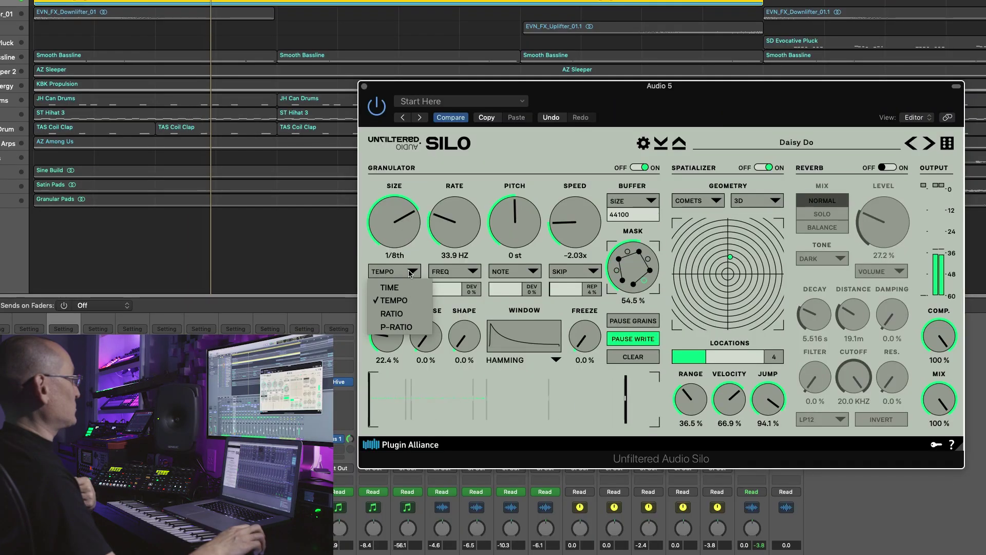
left_click(392, 314)
left_click_drag(386, 243, 387, 259)
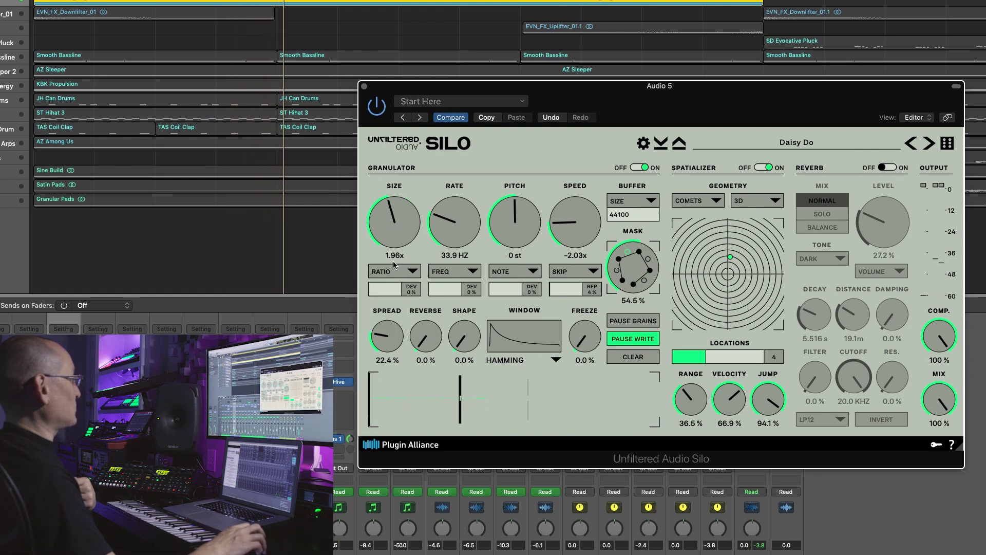
left_click(395, 271)
left_click(406, 328)
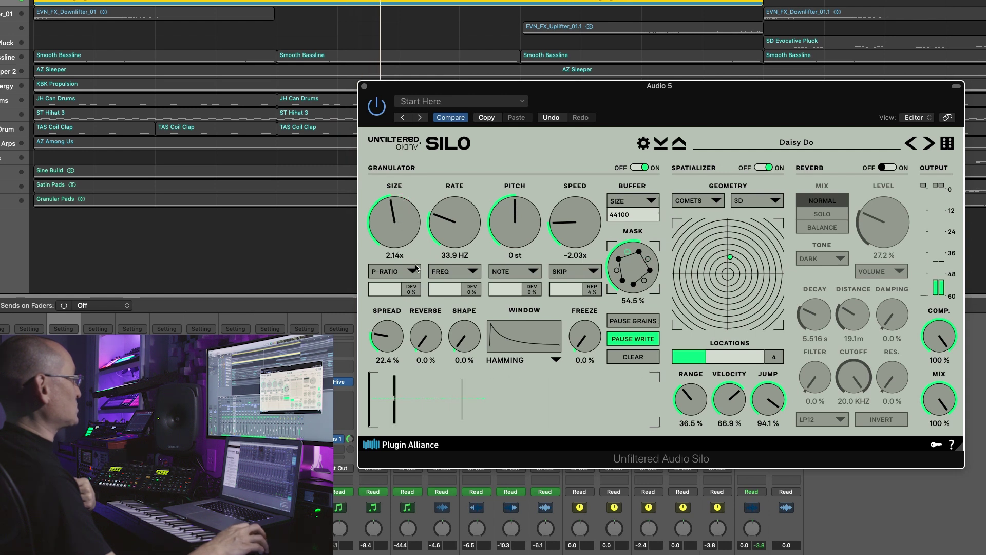
Step: Switch the grain rate mode to TEMPO and set the rate to 1/4th T
left_click(460, 271)
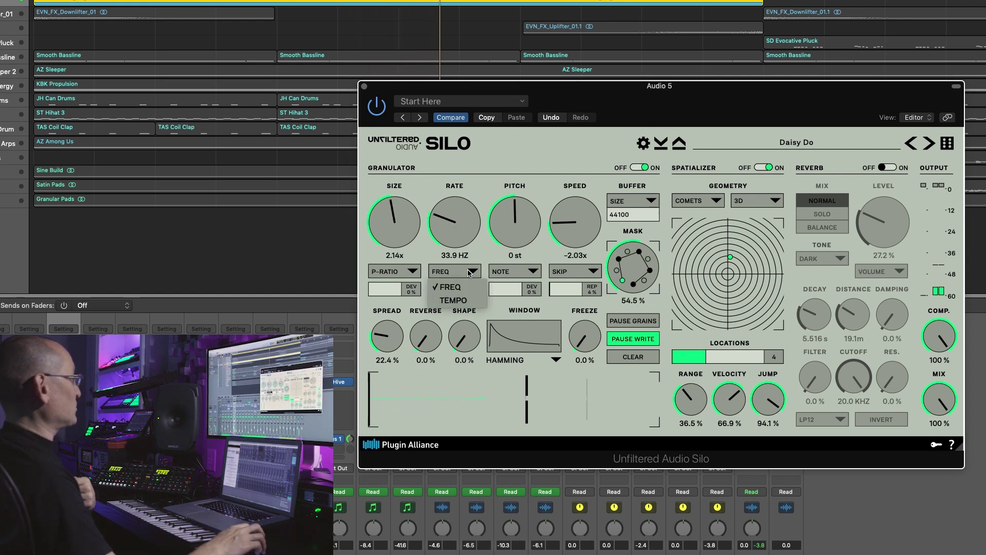
left_click(455, 300)
mouse_move(457, 234)
left_mouse_down()
mouse_move(461, 213)
mouse_move(457, 223)
left_mouse_up()
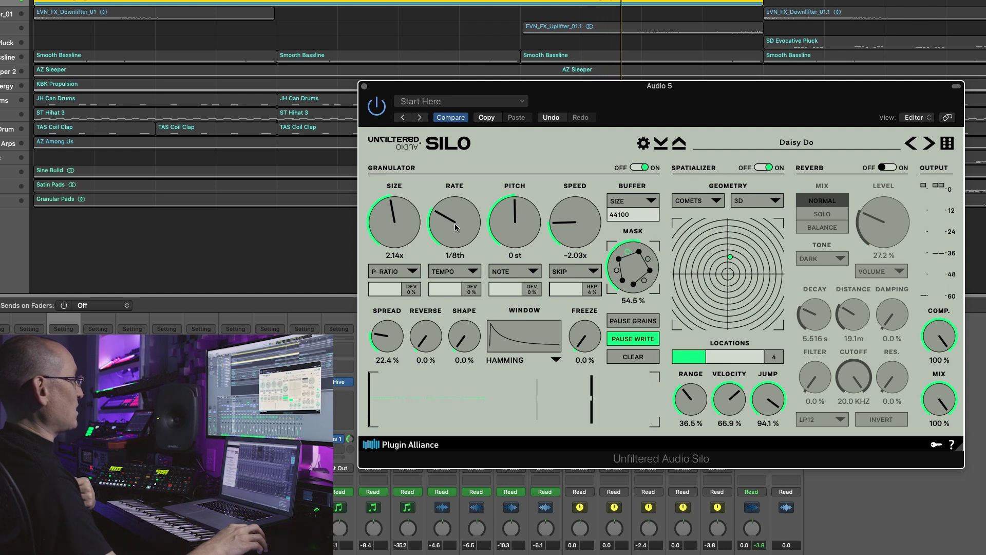
left_click_drag(455, 221, 457, 235)
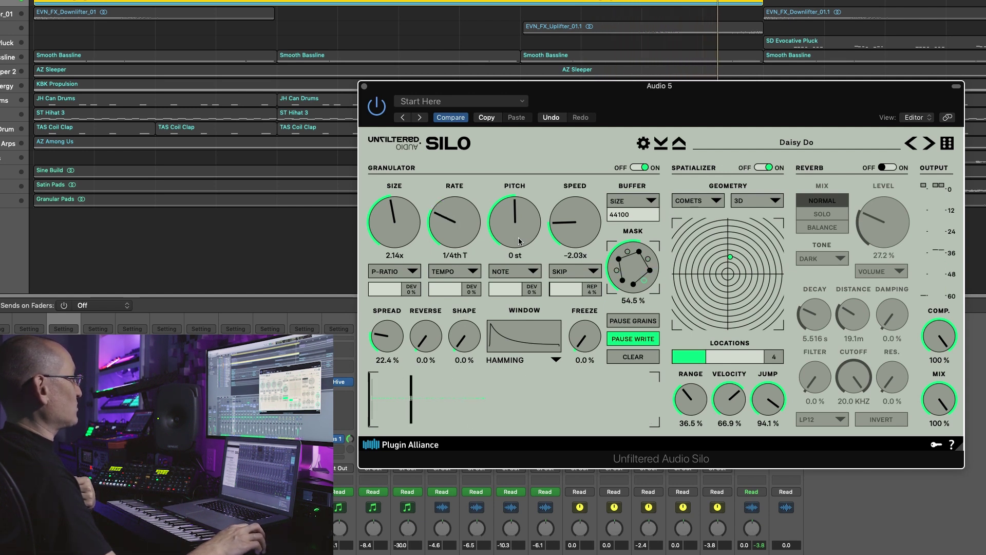
Step: Check the pitch mode options, keeping NOTE, and switch the granulator's speed mode to RATIO
left_click(533, 272)
left_click(531, 299)
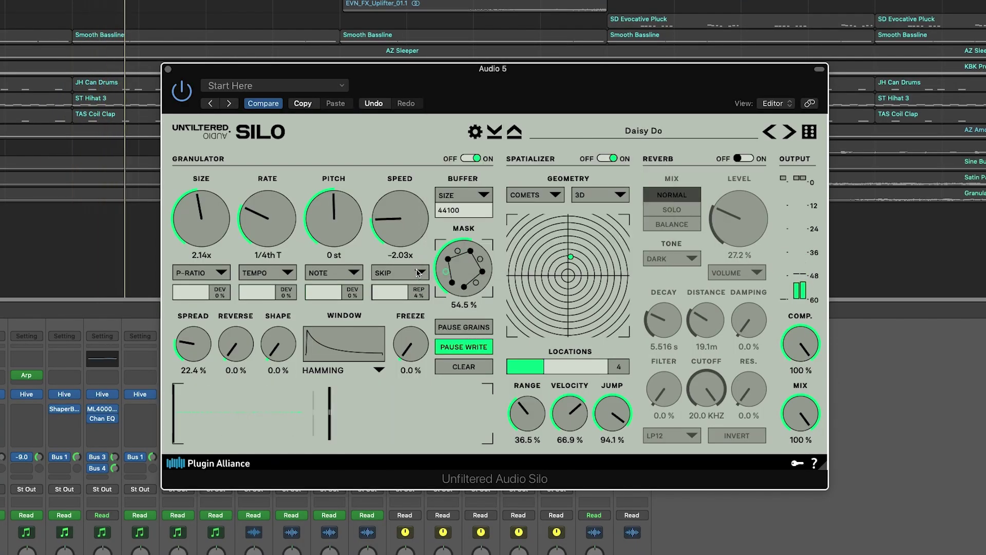
mouse_move(420, 274)
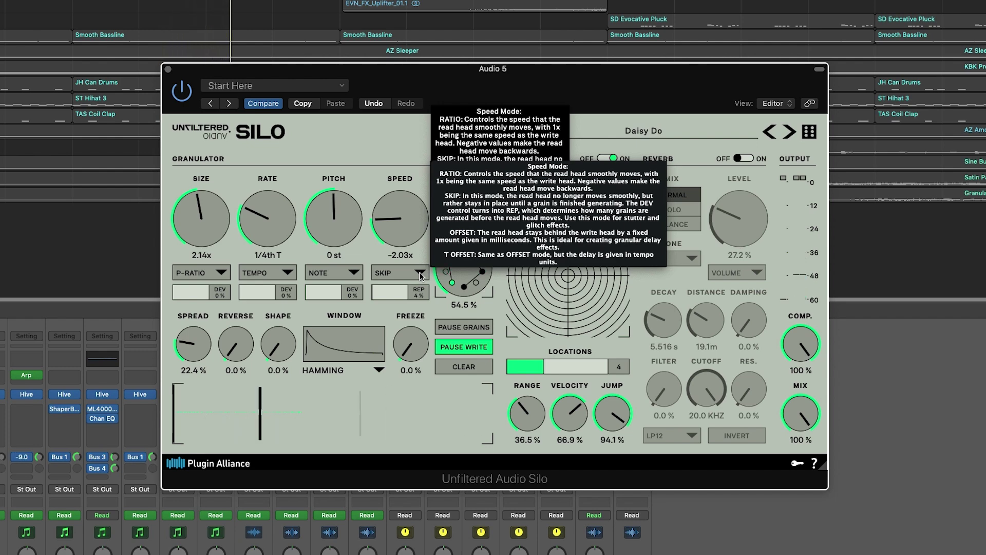
left_click(420, 276)
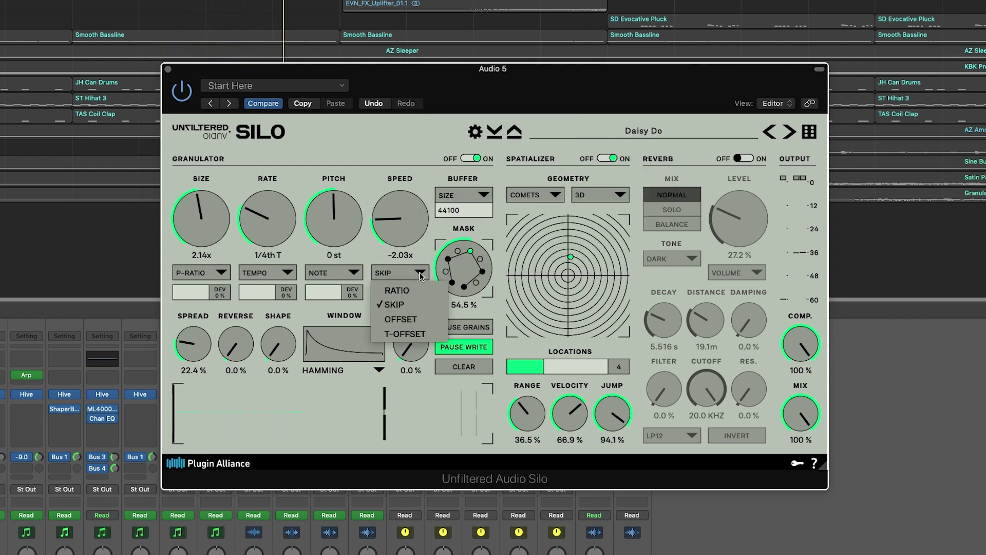
left_click(418, 288)
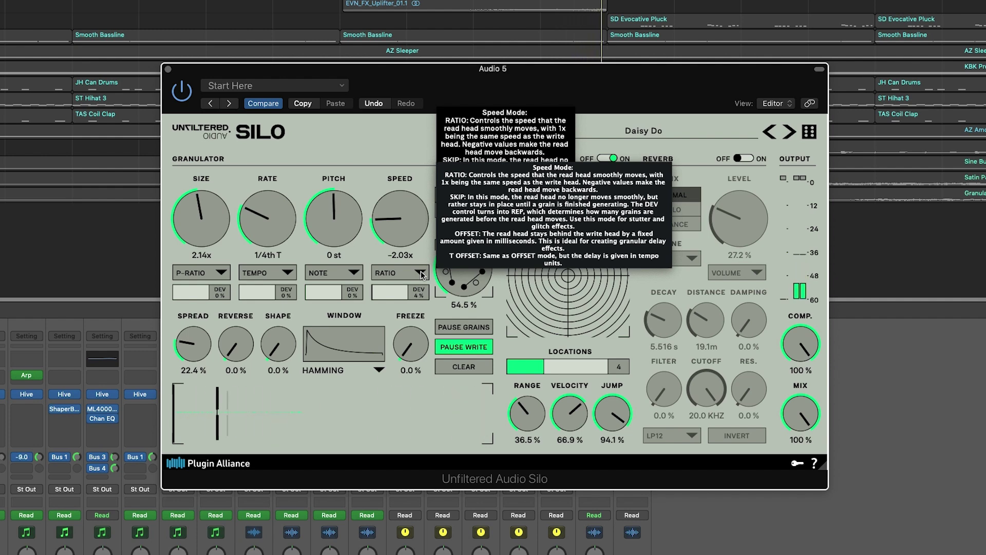
left_click(421, 273)
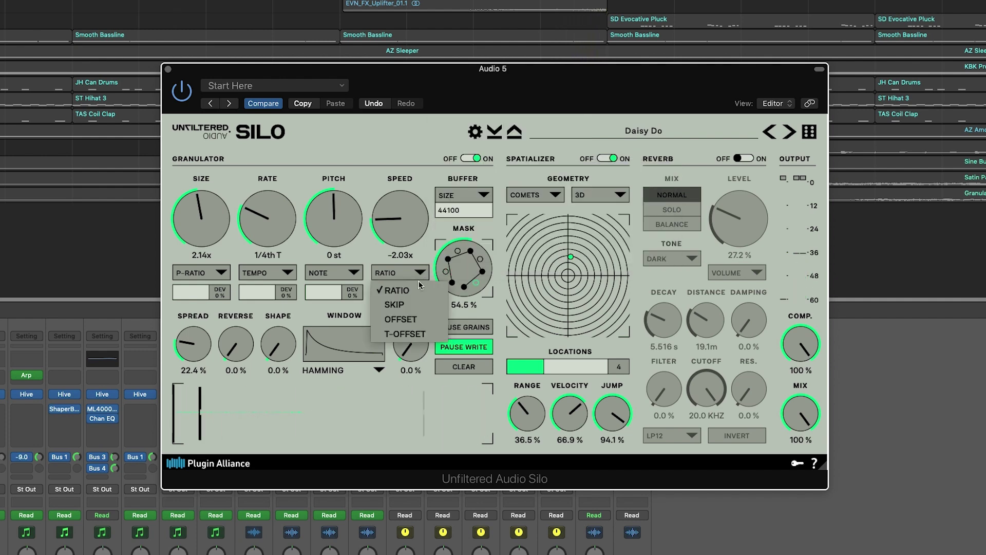
left_click(413, 290)
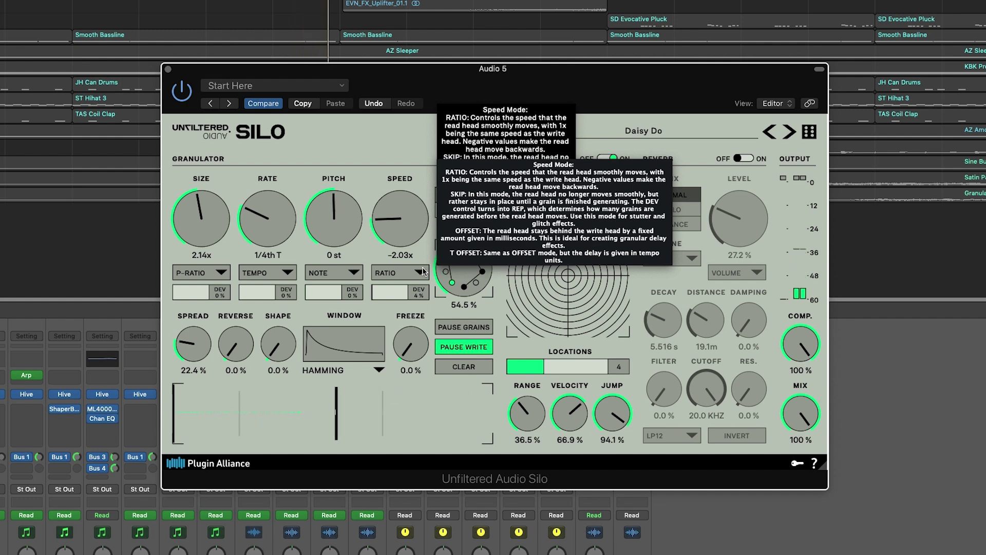
Step: Try the OFFSET speed mode and switch the speed mode on to T-OFFSET
left_click(423, 271)
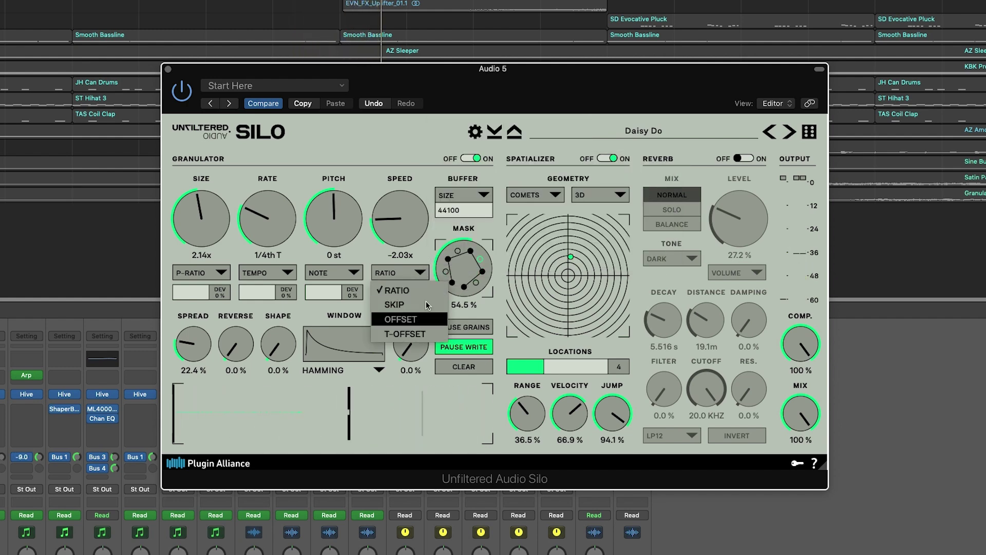
left_click(421, 318)
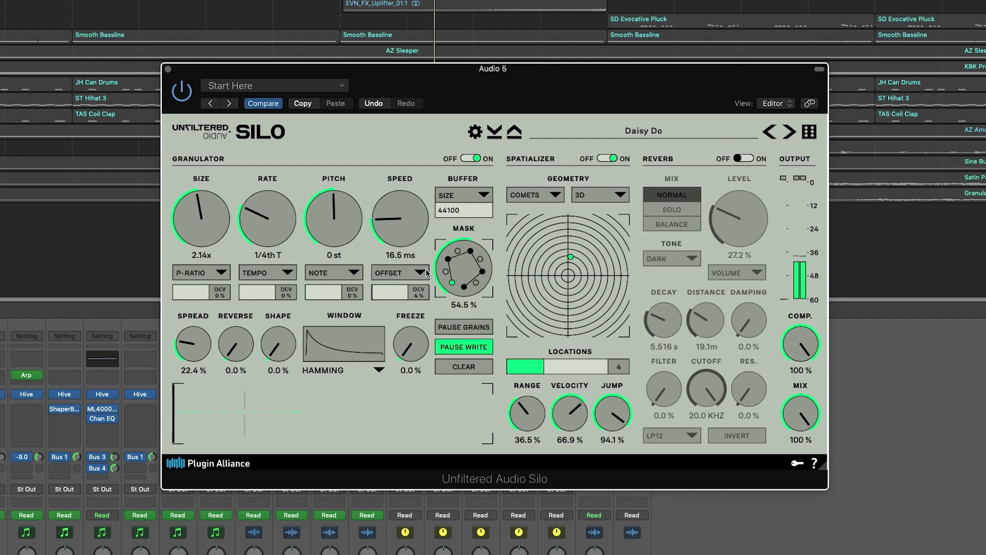
mouse_move(424, 272)
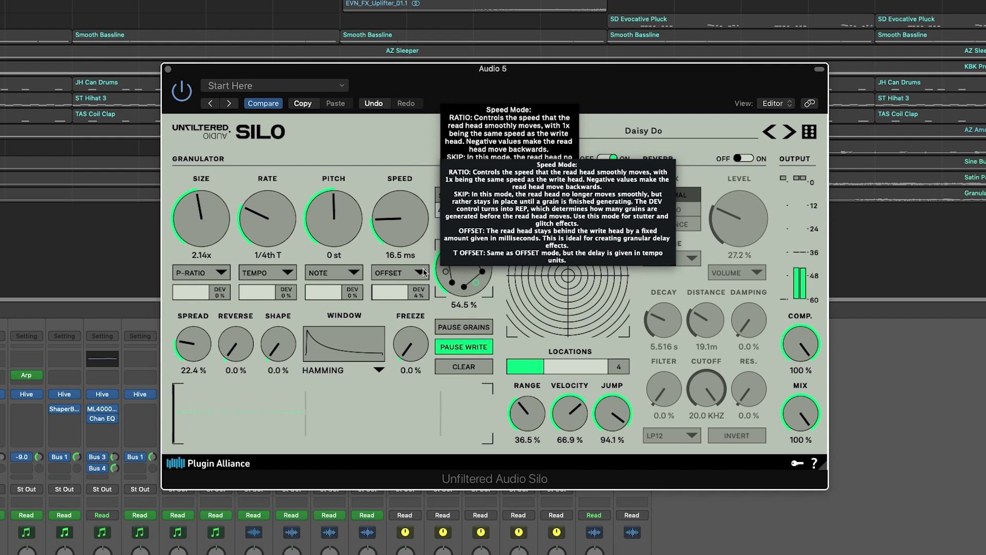
left_click(423, 273)
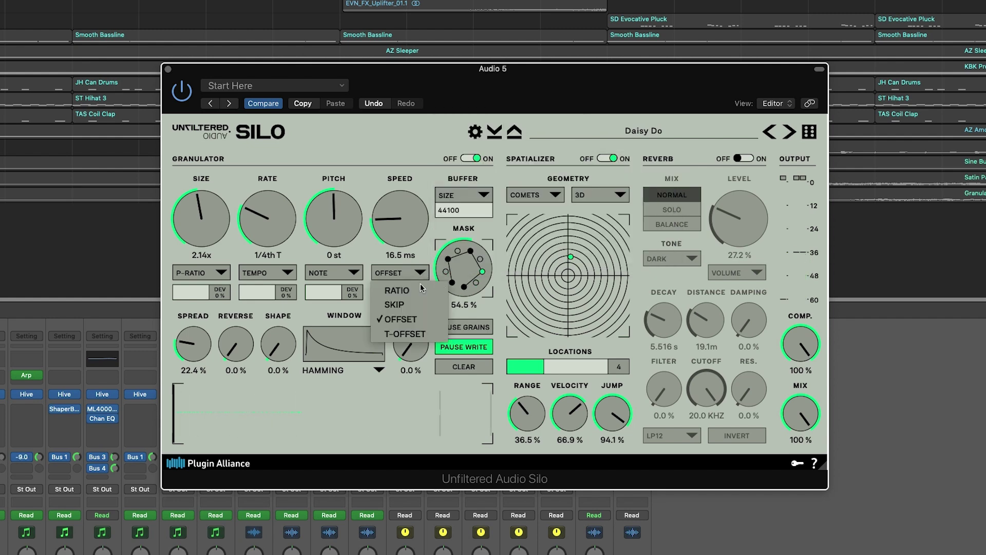
left_click(415, 334)
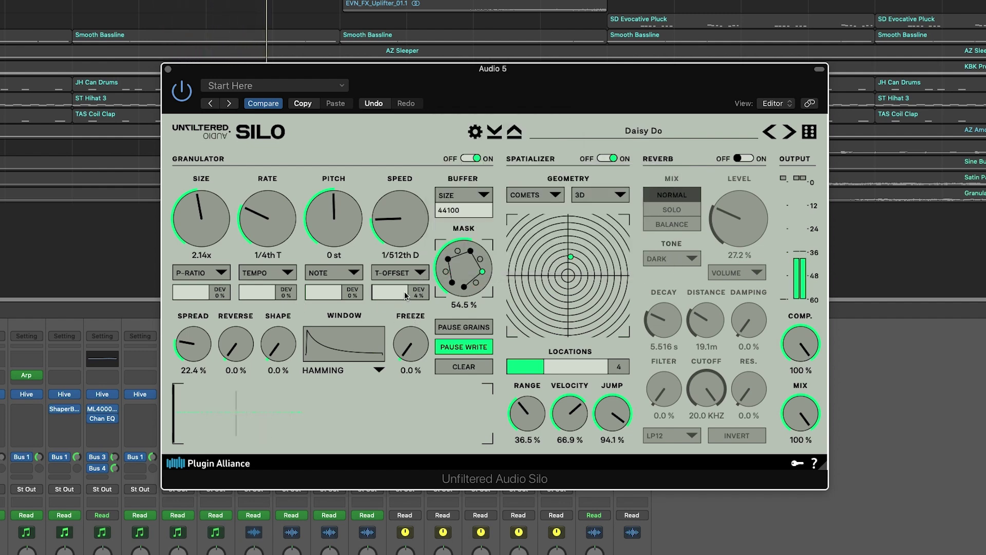
Step: Review the rate modes, keeping TEMPO, and return the speed mode through OFFSET to RATIO
left_click(284, 275)
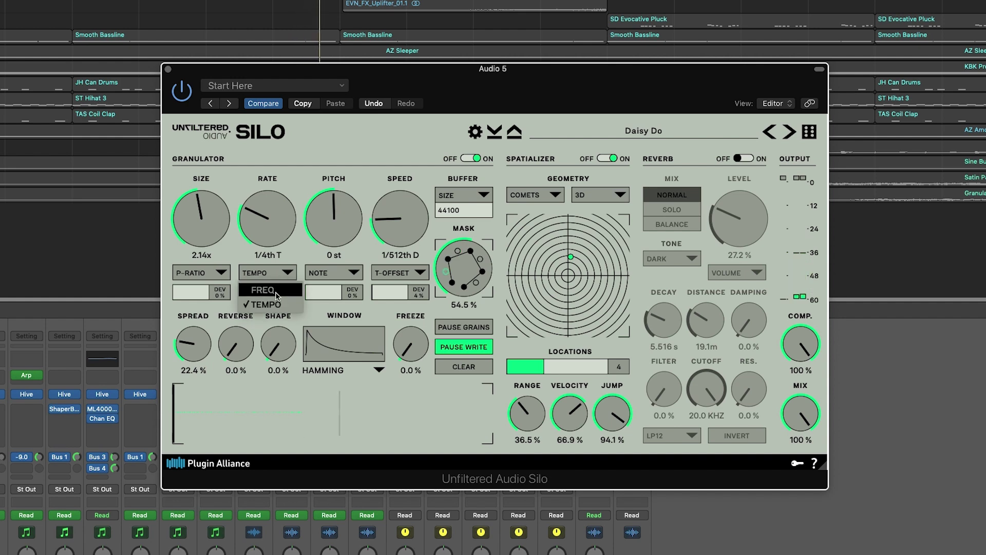
left_click(272, 305)
left_click(410, 275)
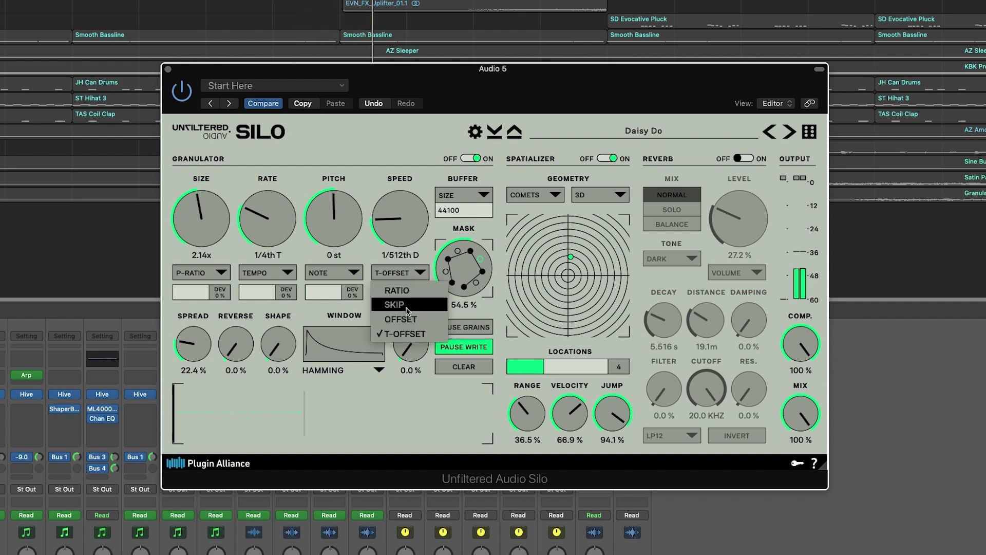
left_click(406, 318)
left_click(415, 281)
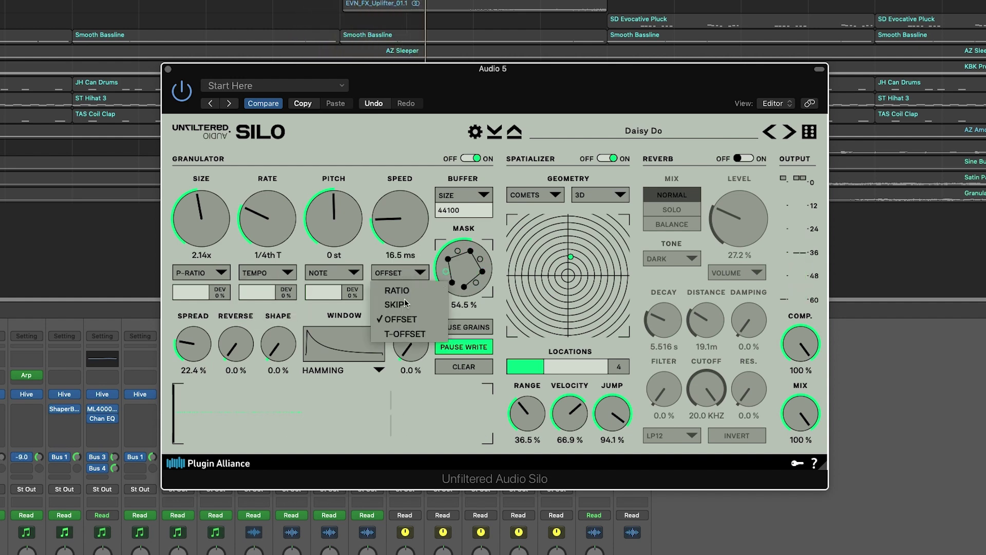
left_click(400, 293)
Step: Set the granulator's size to 1.40x, rate to 1/16th D, pitch to -17 st and speed to -0.58x
scroll(409, 189, "up", 4)
scroll(287, 178, "up", 10)
scroll(327, 209, "up", 5)
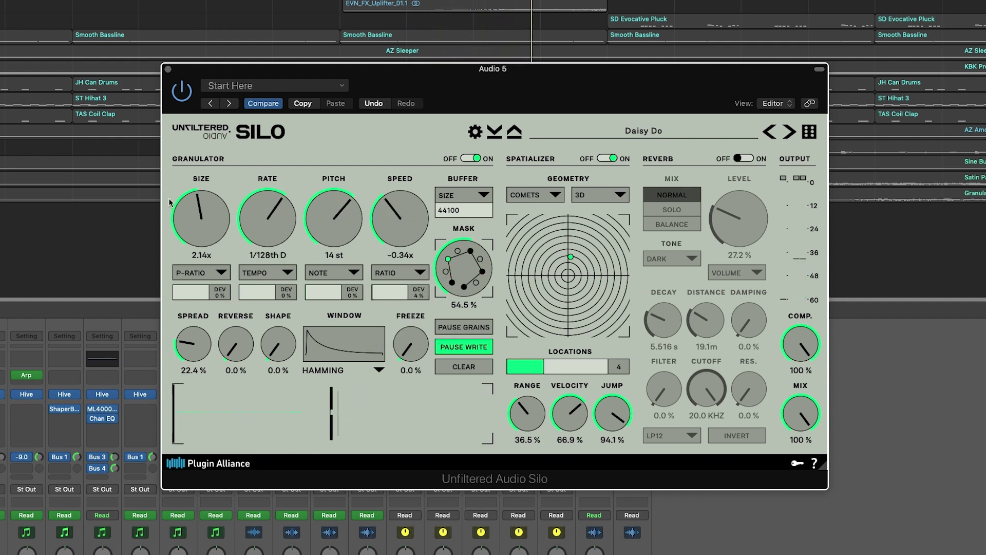
scroll(276, 215, "down", 2)
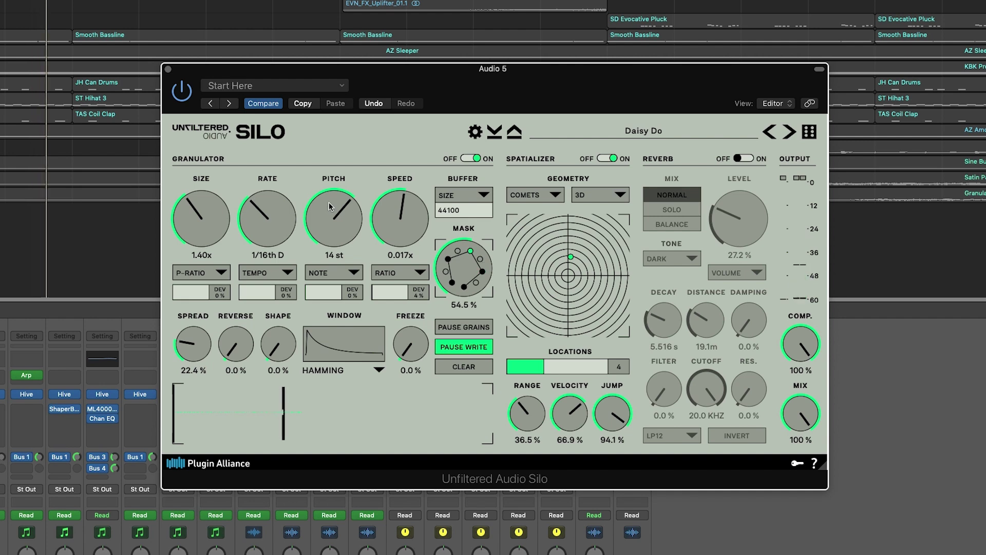
left_click_drag(329, 207, 315, 206)
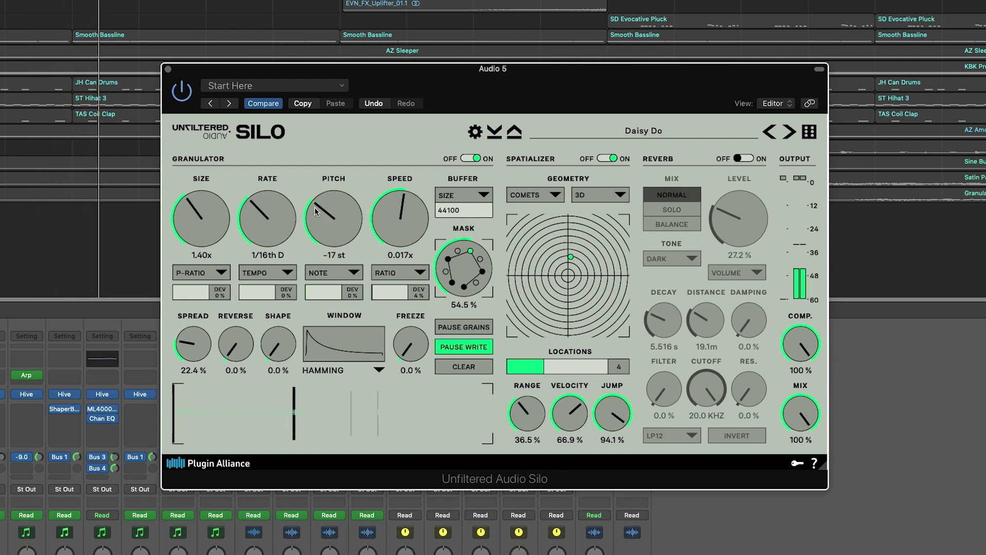
left_click_drag(383, 202, 383, 231)
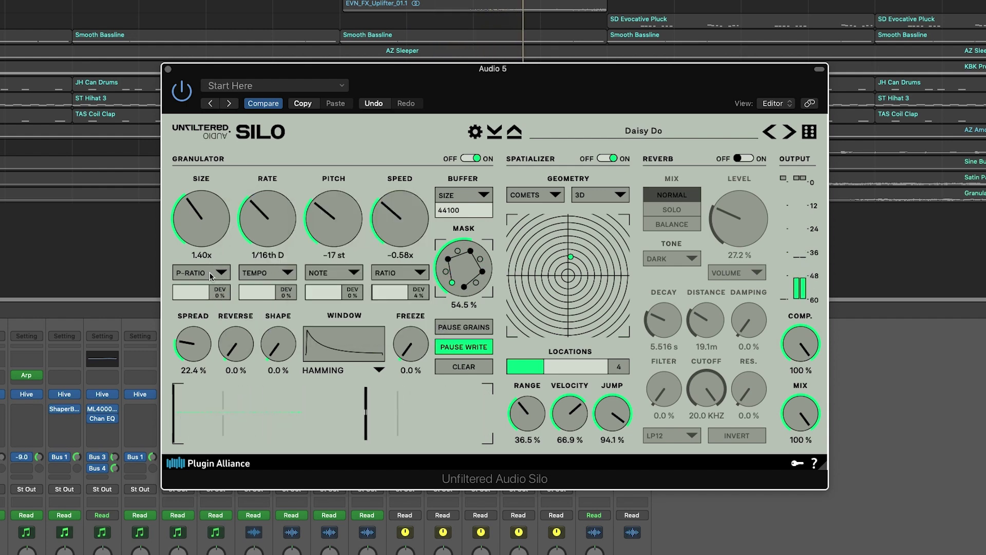
Step: Raise the deviation amounts to 90 % for size, 71 % for rate, 85 % for pitch and 80 % for speed
left_click_drag(184, 292, 192, 295)
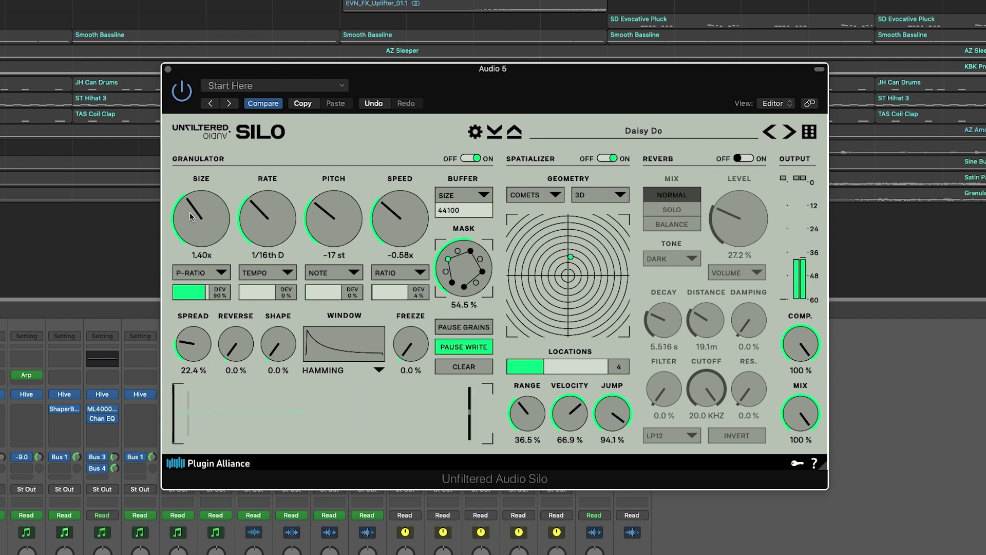
left_click_drag(251, 291, 265, 289)
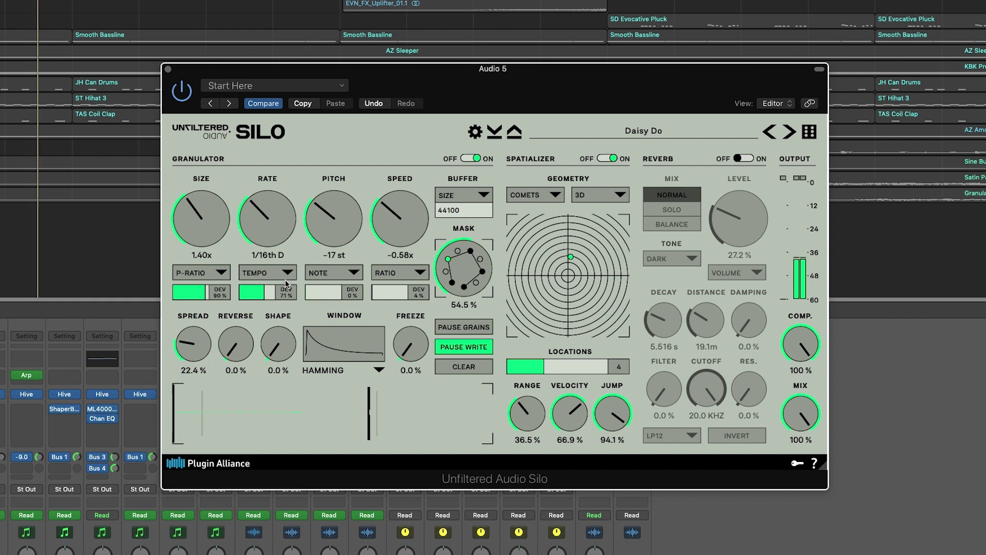
left_click_drag(310, 289, 401, 289)
Step: Set the granulator's speed to 0.055x and its rate to 1/32nd, leaving the pitch at -17 st
left_click_drag(405, 216, 405, 202)
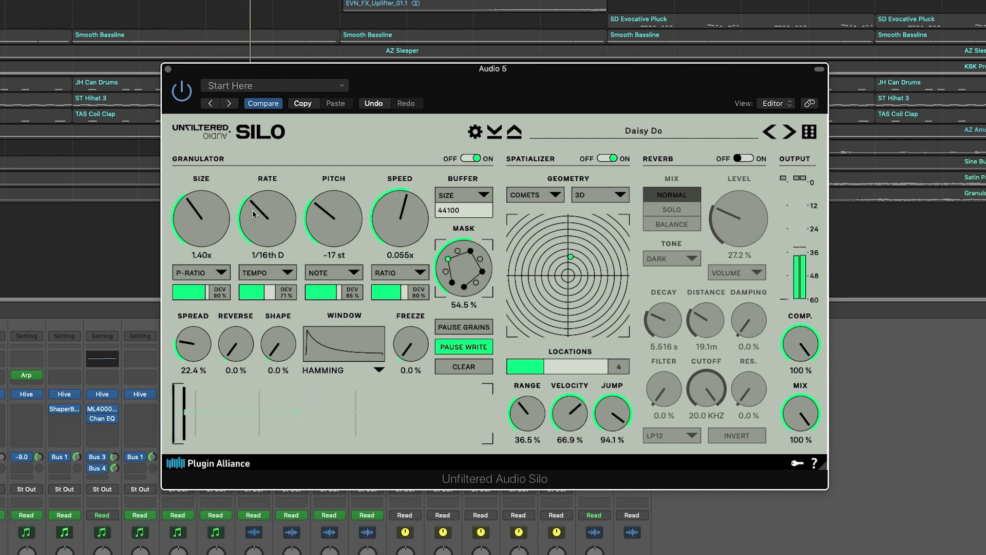
mouse_move(263, 214)
left_mouse_down()
mouse_move(270, 187)
mouse_move(270, 203)
left_mouse_up()
left_click_drag(343, 204, 343, 194)
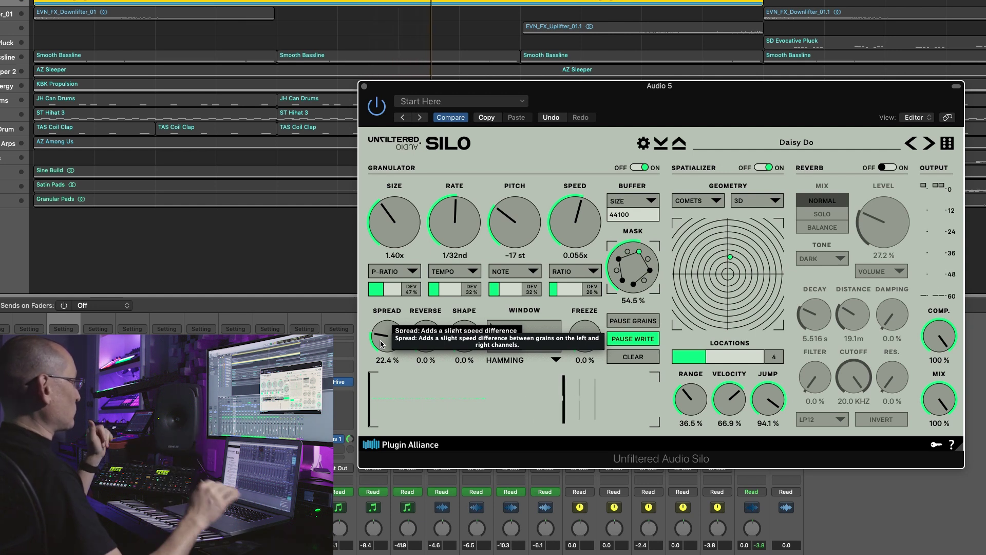
Step: Reload the Start Here preset by stepping to SFX-Coins-008 and back, and set the grain spread to 42.4 %
left_click_drag(381, 344, 386, 314)
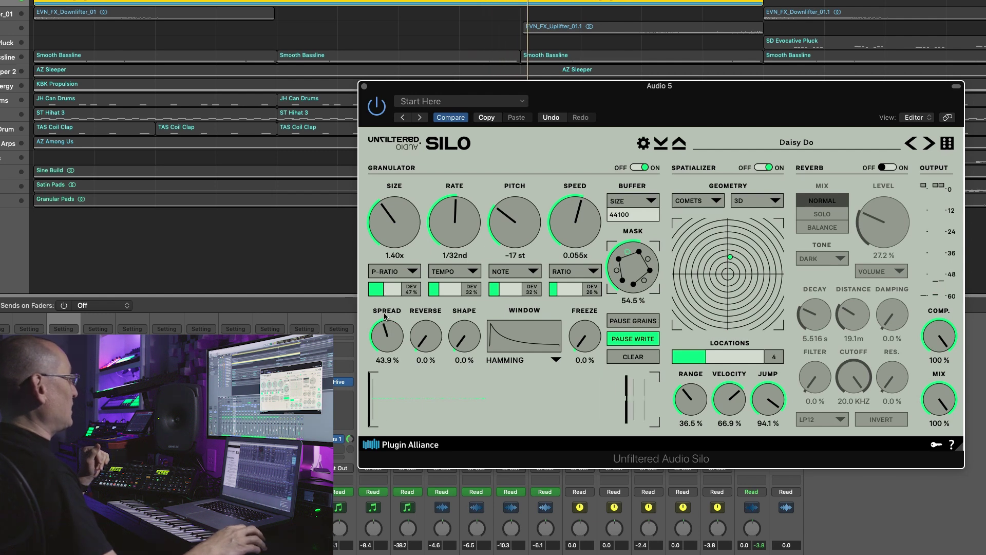
left_click(404, 120)
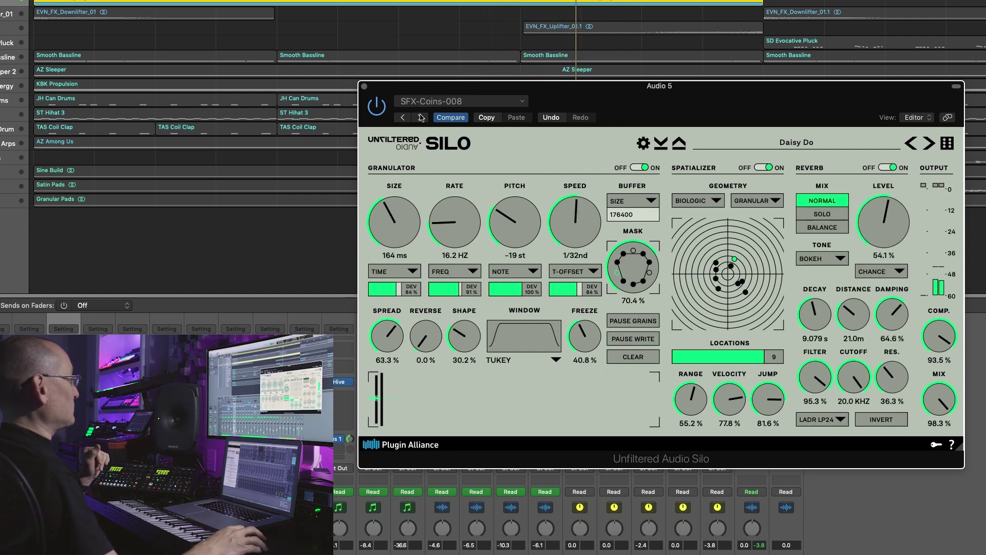
left_click(404, 120)
left_click_drag(386, 329, 386, 327)
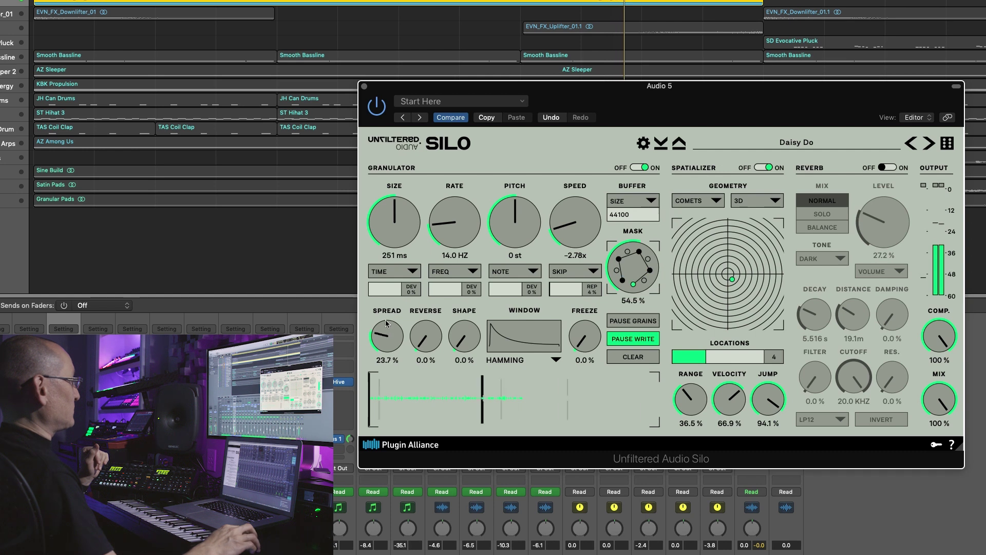
mouse_move(387, 285)
left_mouse_down()
mouse_move(387, 241)
mouse_move(382, 303)
left_mouse_up()
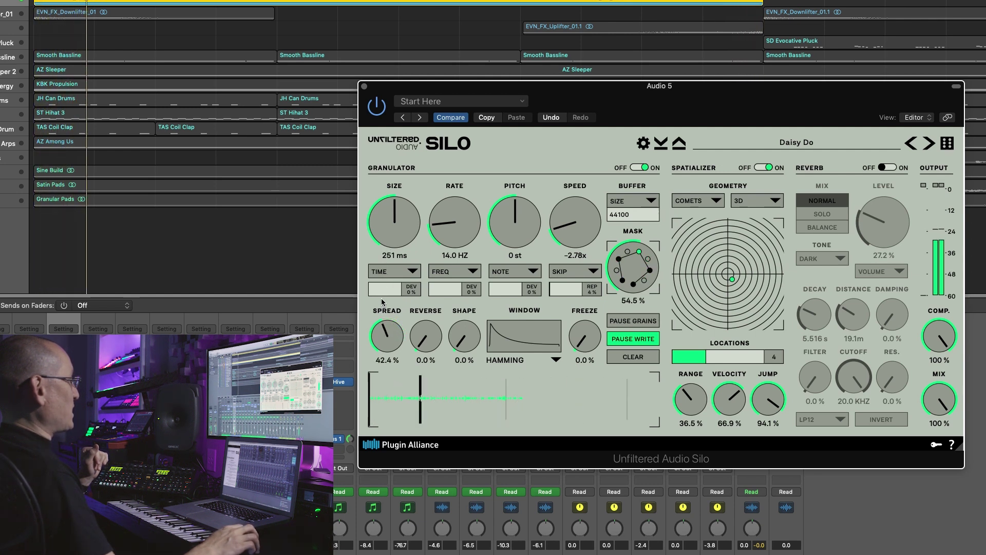
Step: Raise the grain reverse probability in stages to 87.4 %
left_click_drag(426, 337, 424, 255)
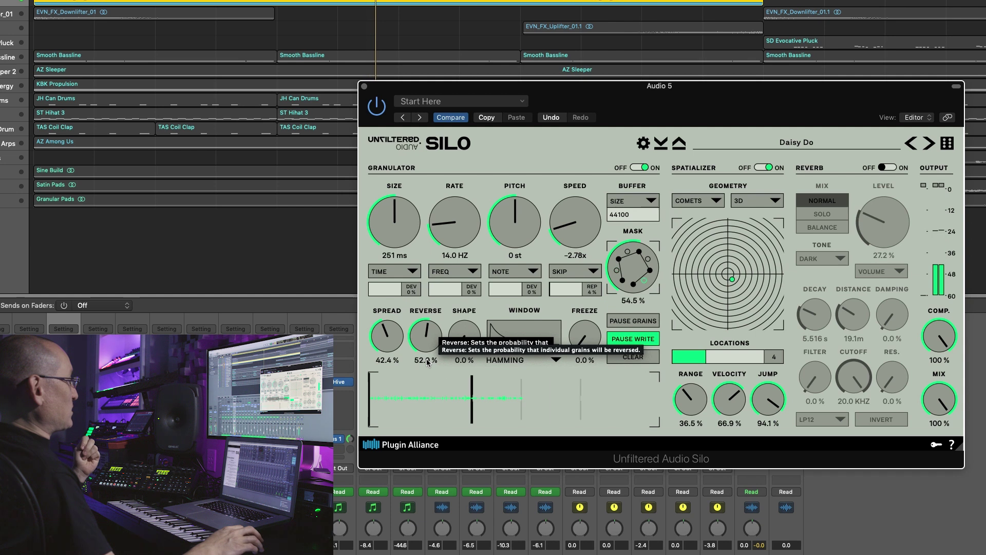
left_click_drag(427, 362, 427, 339)
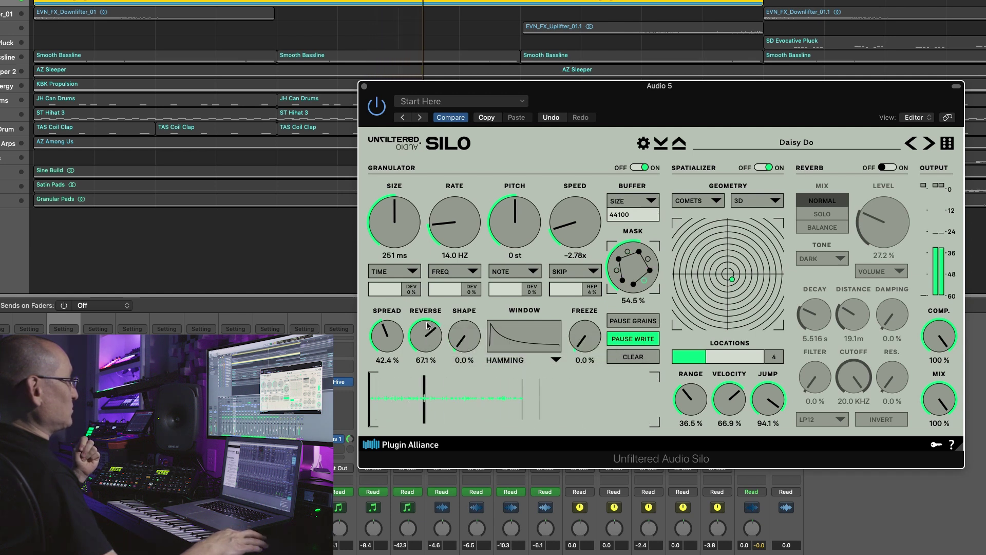
left_click_drag(424, 303, 421, 293)
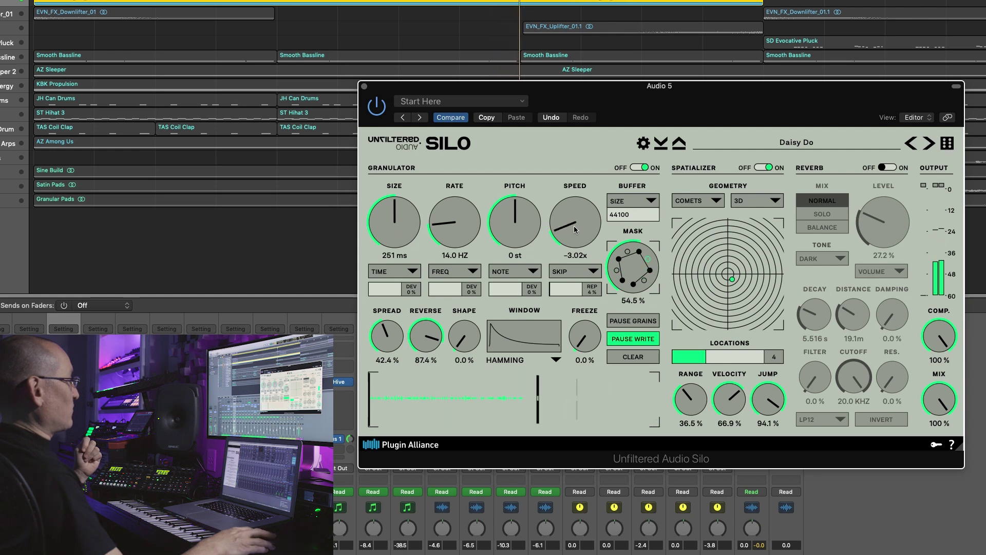
Step: Set the rate to 9.92 Hz and the speed to -3.08x, and try the shape control, returning it to 0.0 %
left_click_drag(437, 222, 469, 297)
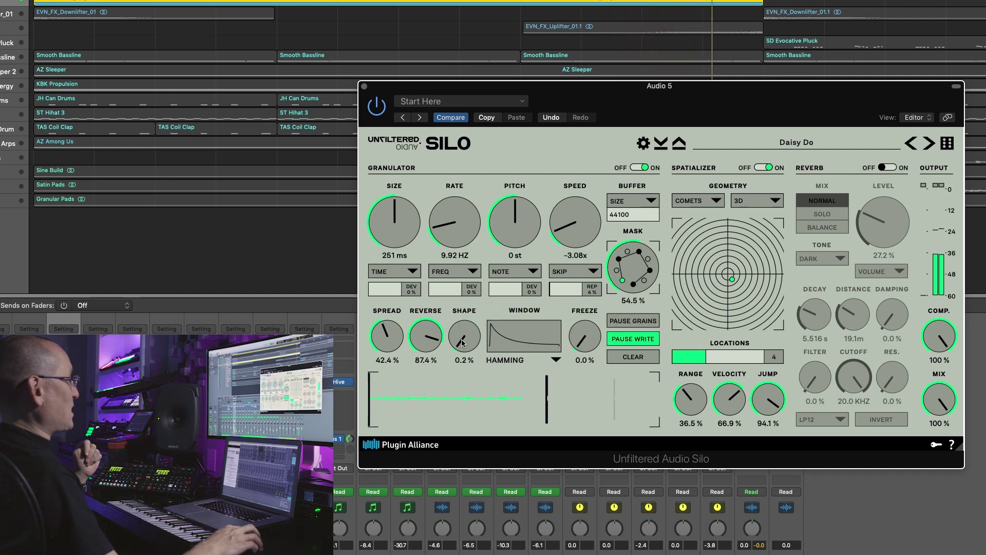
left_click_drag(462, 337, 449, 251)
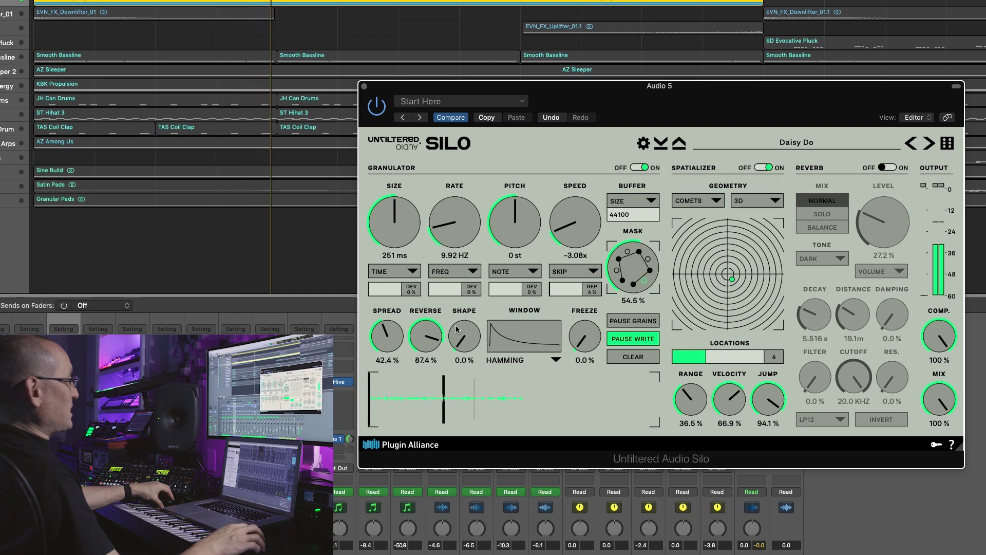
Step: Try the Blackman, Triangle and Exponential grain windows in place of Hamming
left_click(555, 360)
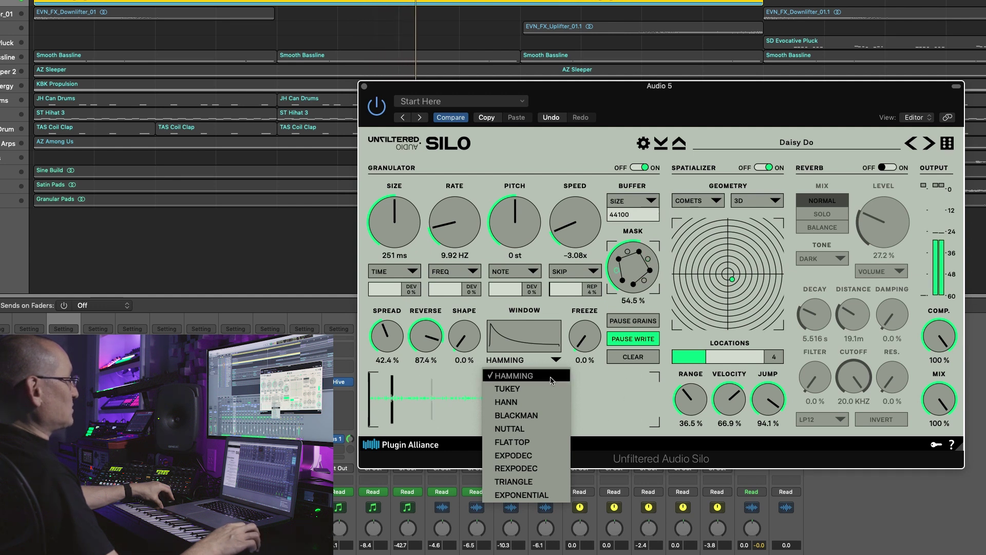
left_click(544, 415)
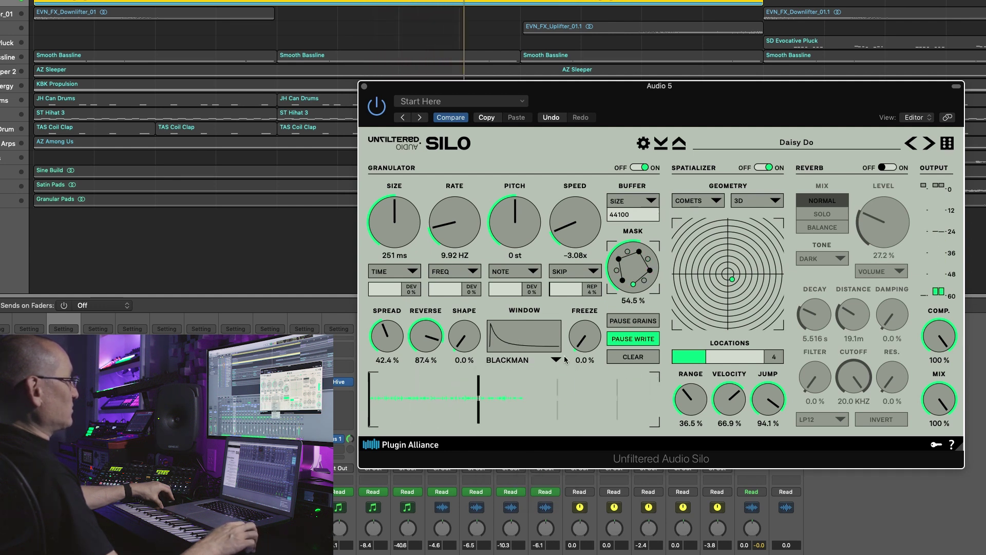
left_click(555, 360)
left_click(535, 484)
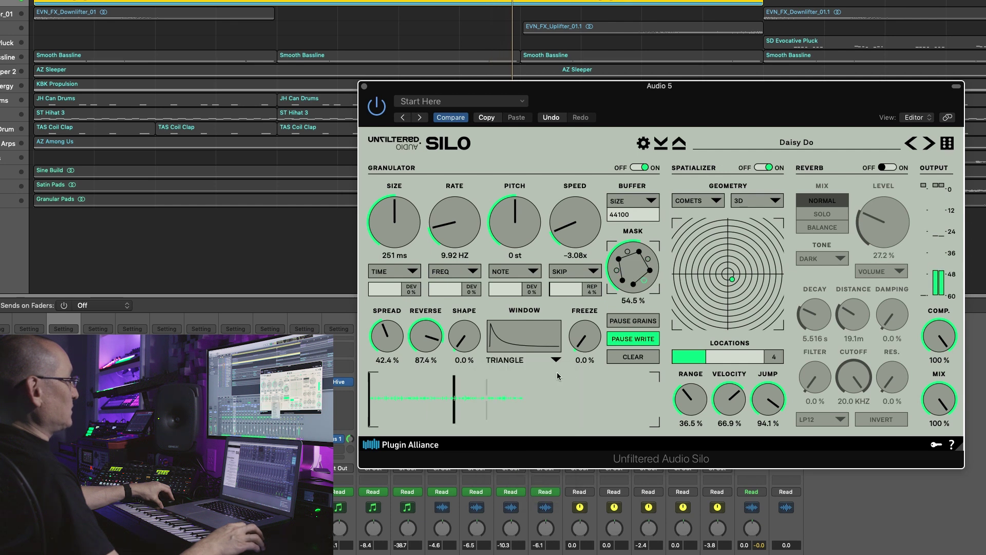
left_click(557, 357)
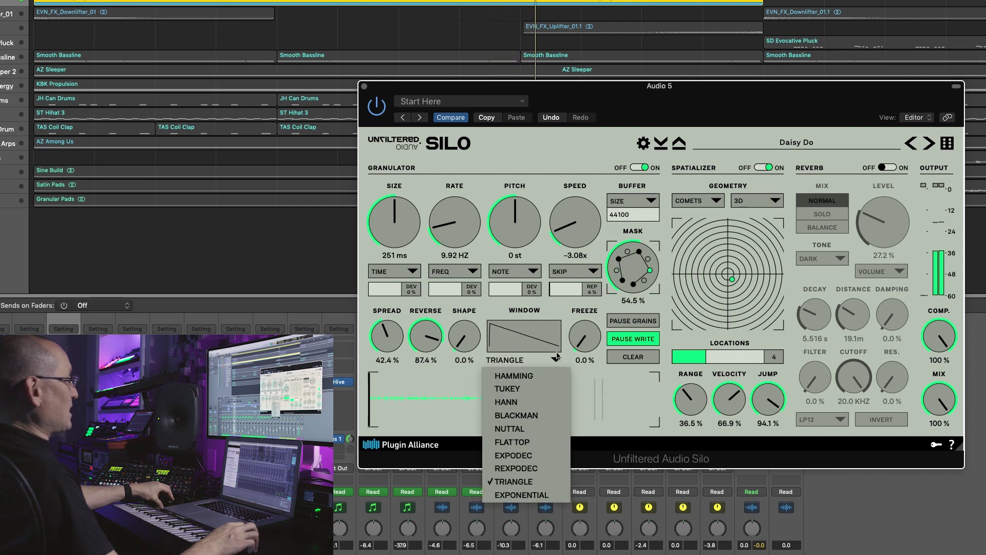
left_click(537, 495)
Step: Raise the grain shape to 31.8 %, set the reverse probability to 0.0 %, and try the freeze control
left_click_drag(468, 326, 469, 288)
left_click_drag(424, 351, 415, 446)
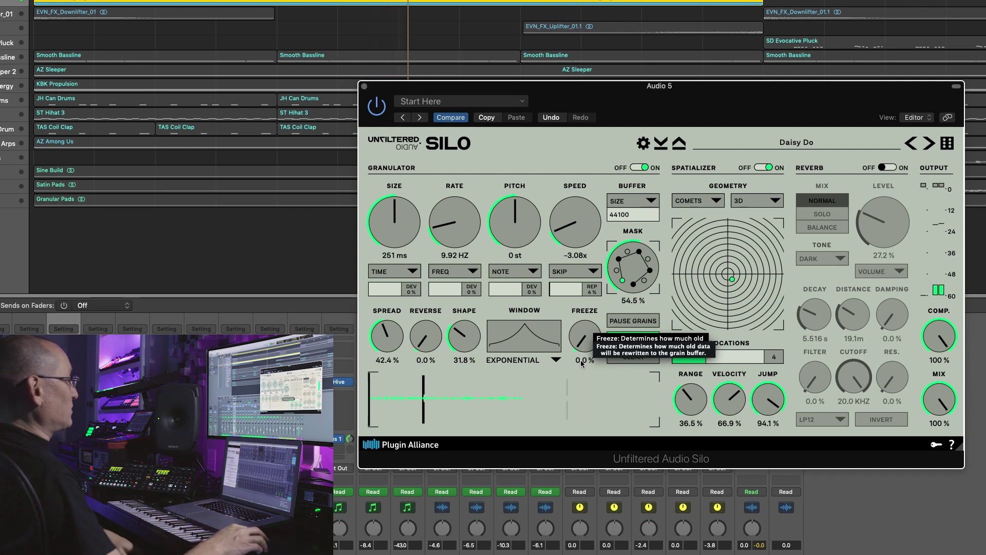
left_click_drag(582, 363, 578, 286)
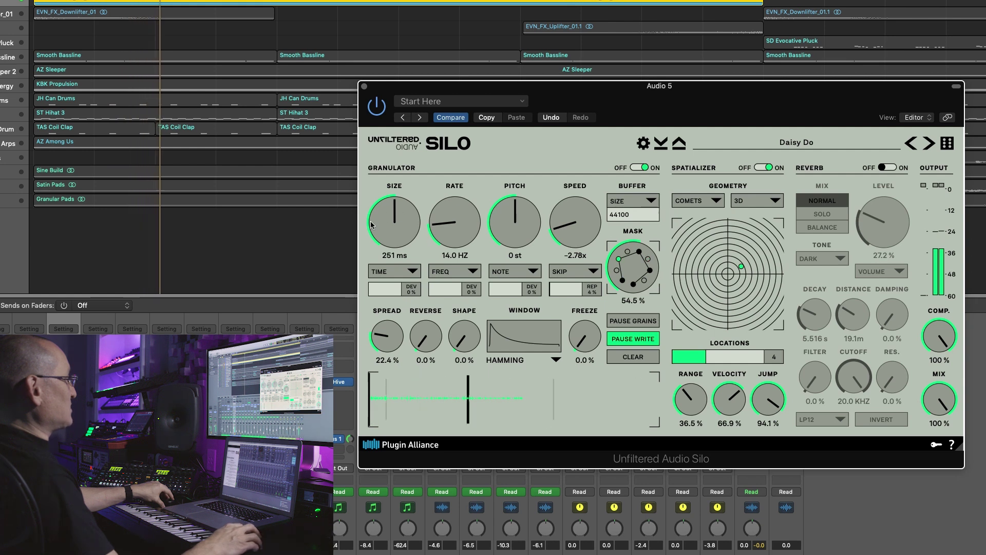
Step: Set the grain size to 373 ms, the speed to -0.24x and the mask to 62.1 %
left_click_drag(391, 213, 393, 208)
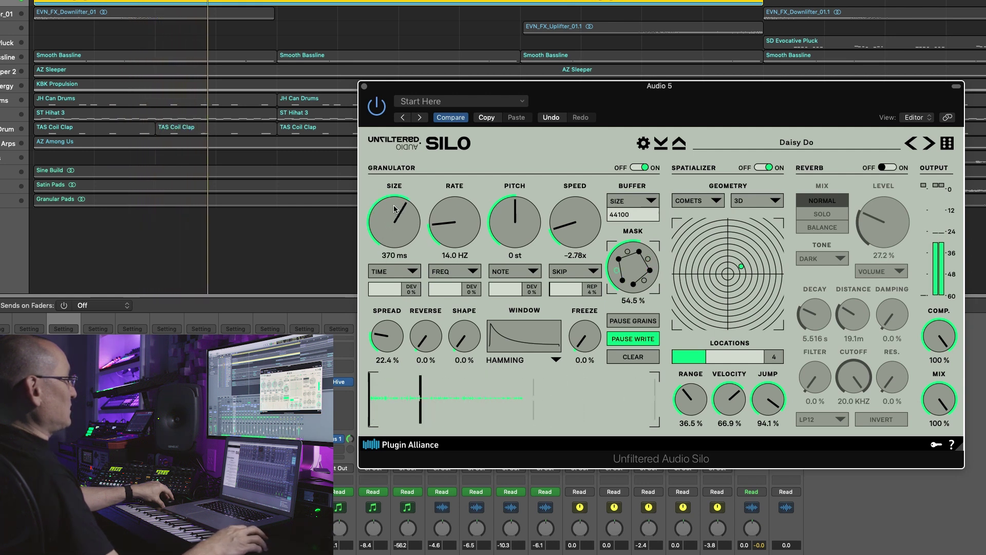
left_click_drag(564, 238, 558, 321)
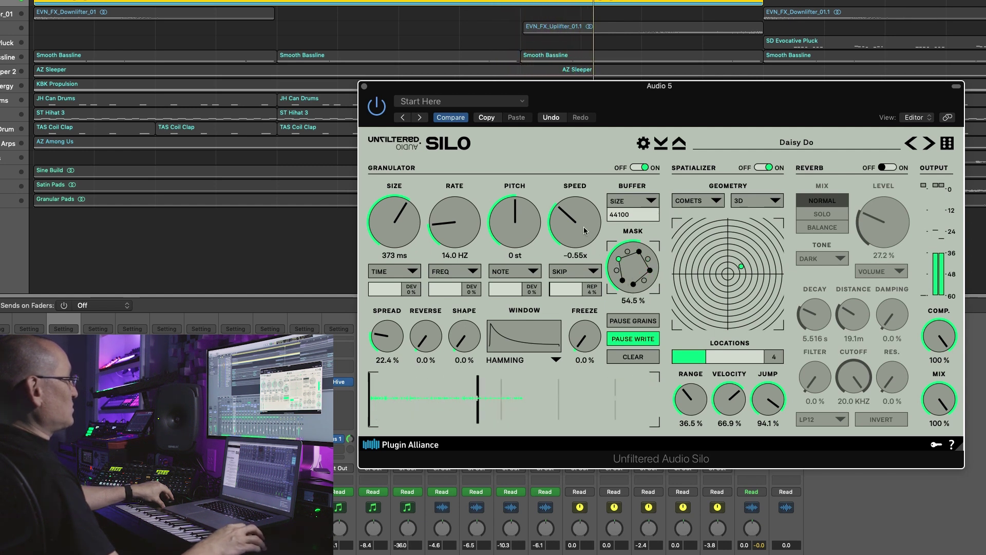
left_click_drag(584, 228, 584, 219)
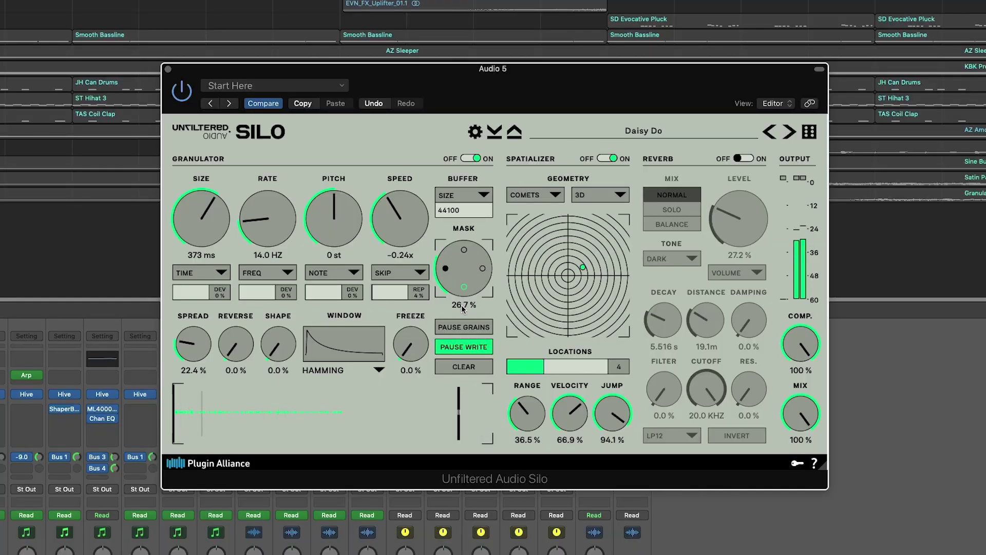
left_click_drag(463, 308, 463, 250)
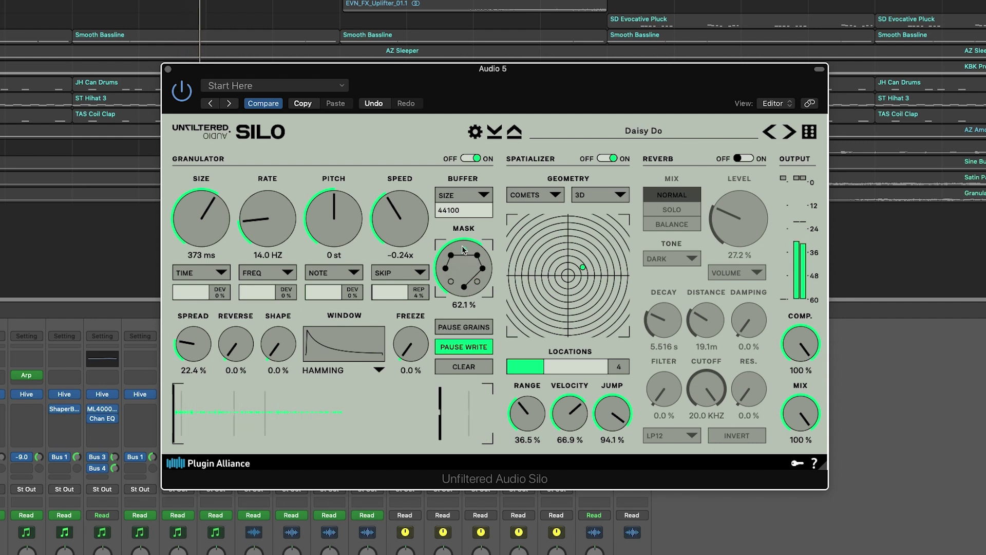
Step: Pause and resume the grains, and turn off Pause Write so new audio is written to the buffer
left_click(472, 332)
left_click(472, 332)
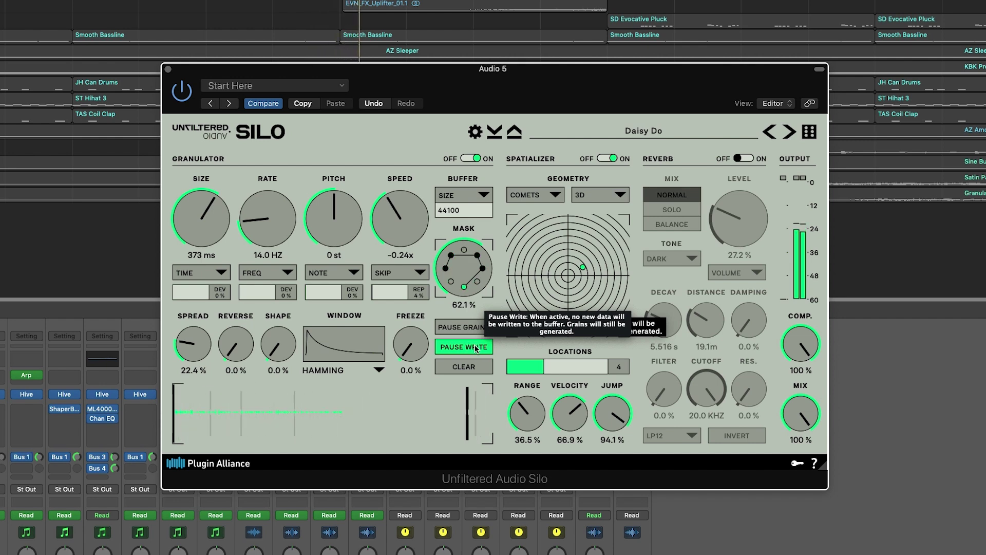
left_click(476, 347)
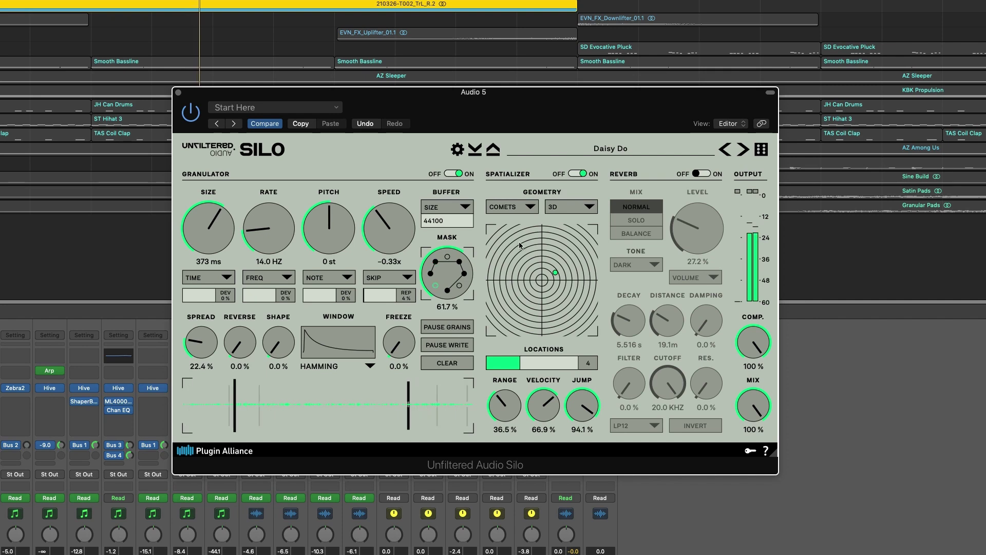
Step: Compare the sound with the spatializer off and on, and look through its geometry patterns and 3D, stereo and granular modes
left_click(575, 174)
left_click(575, 174)
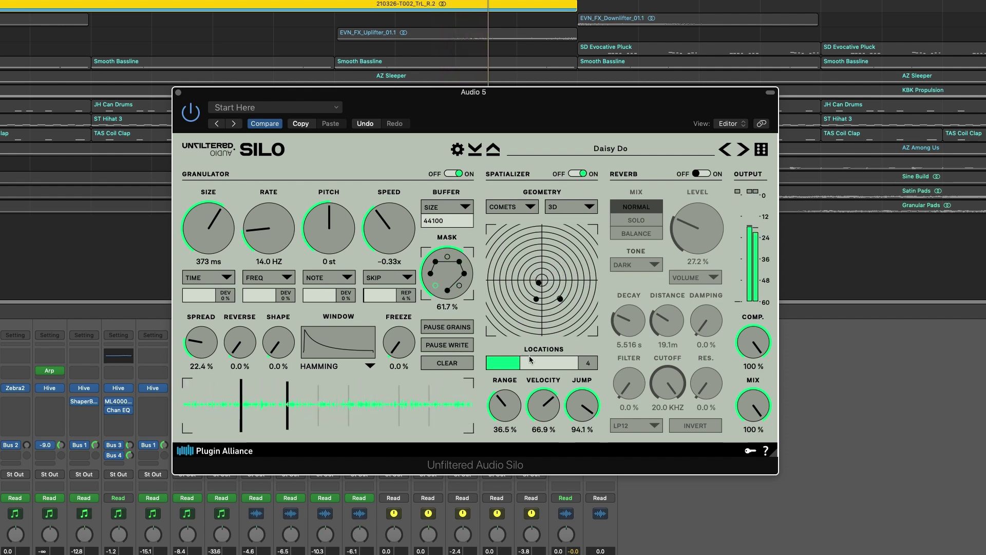
left_click(529, 208)
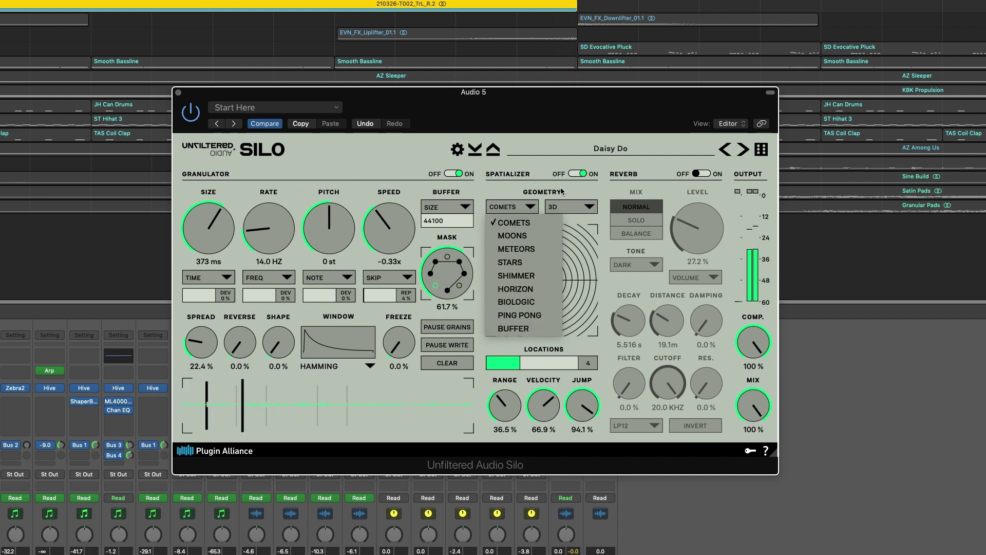
left_click(584, 206)
left_click(584, 206)
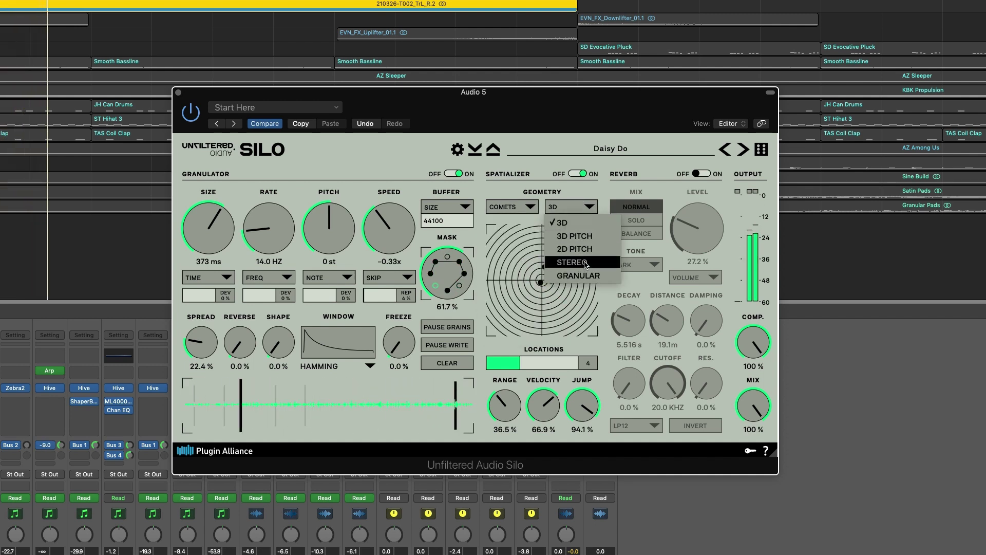
left_click(534, 209)
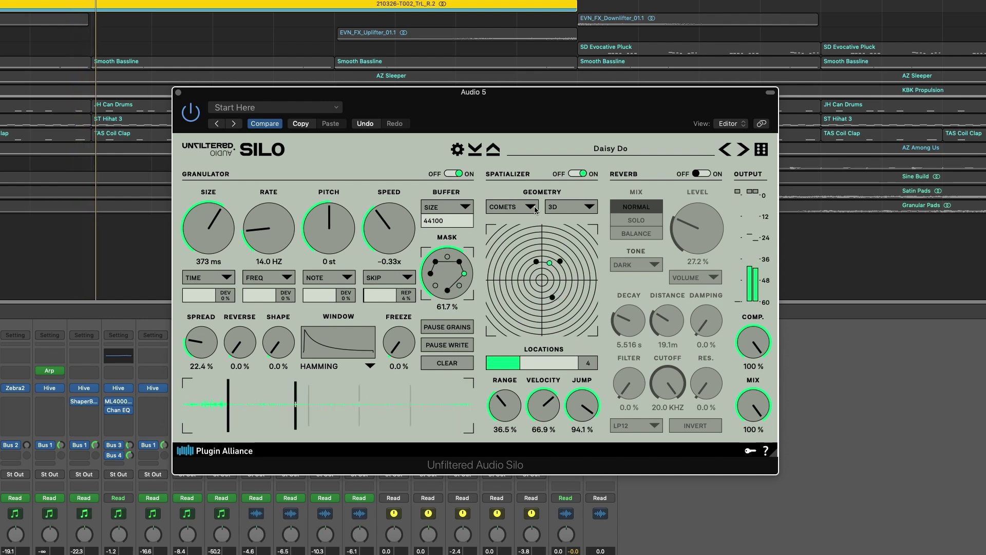
mouse_move(534, 209)
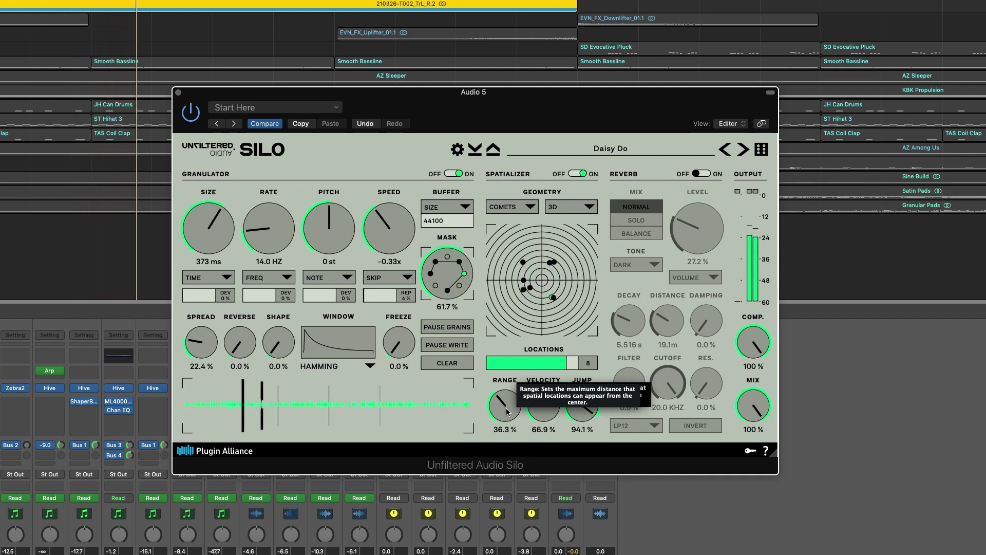
Step: Set the spatializer's range to 73.7 %, its velocity to 79.1 % and its jump to 91.7 %
left_click_drag(506, 411, 510, 355)
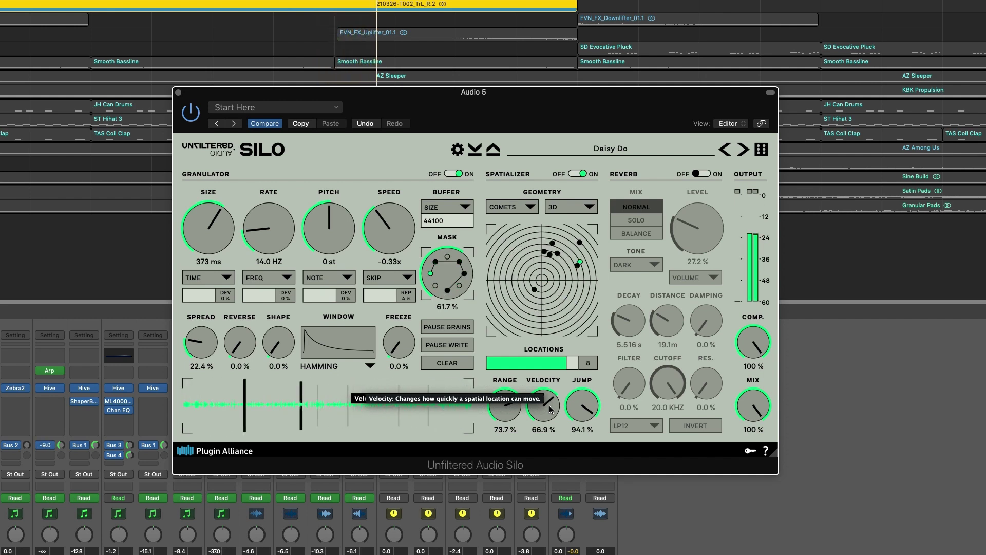
left_click_drag(550, 409, 550, 398)
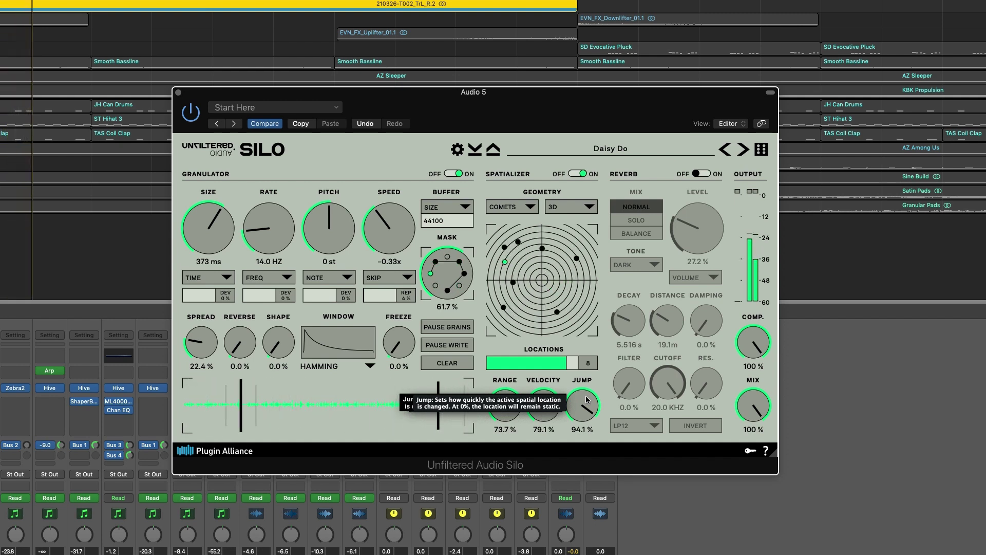
left_click_drag(587, 404, 585, 452)
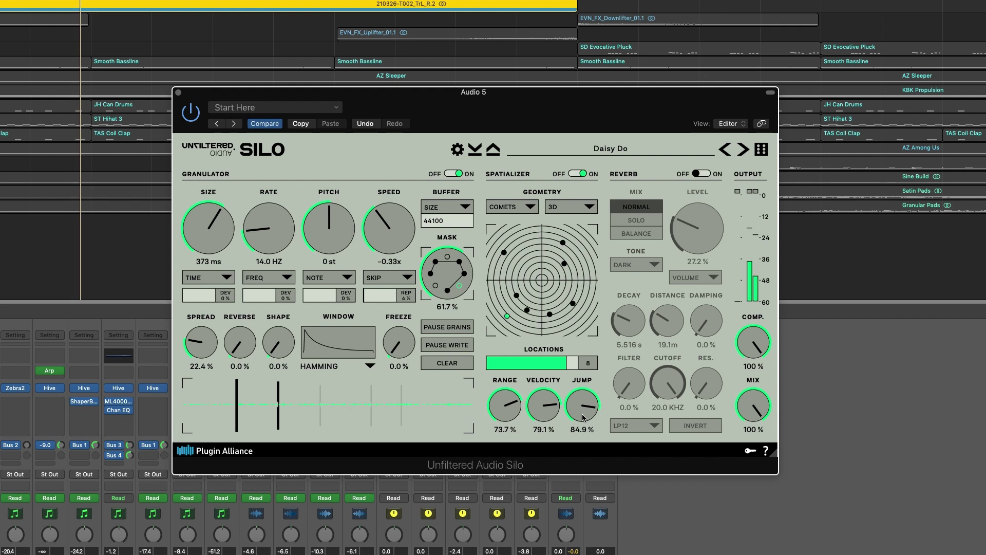
left_click_drag(565, 506, 557, 529)
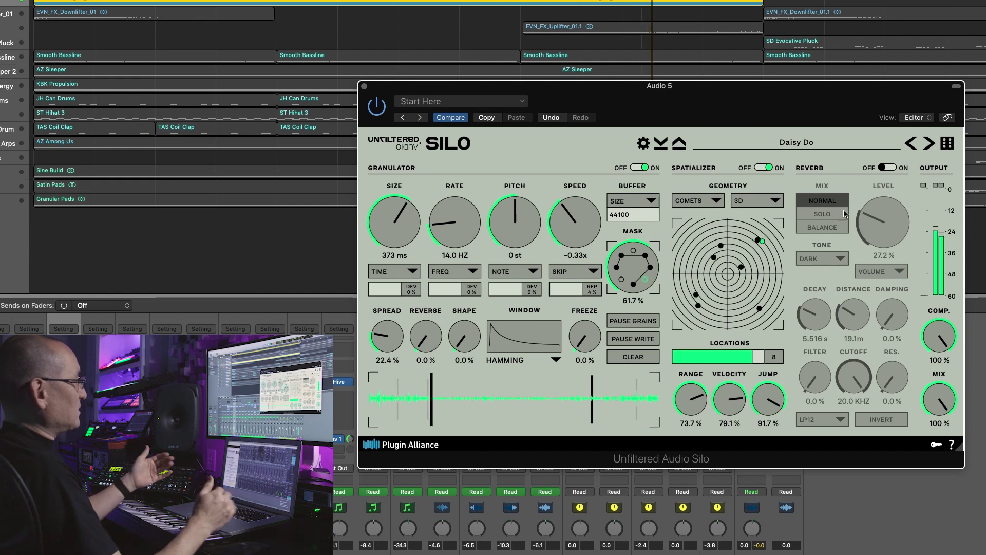
Step: Turn on the reverb and raise its level to 51.2 %
mouse_move(838, 226)
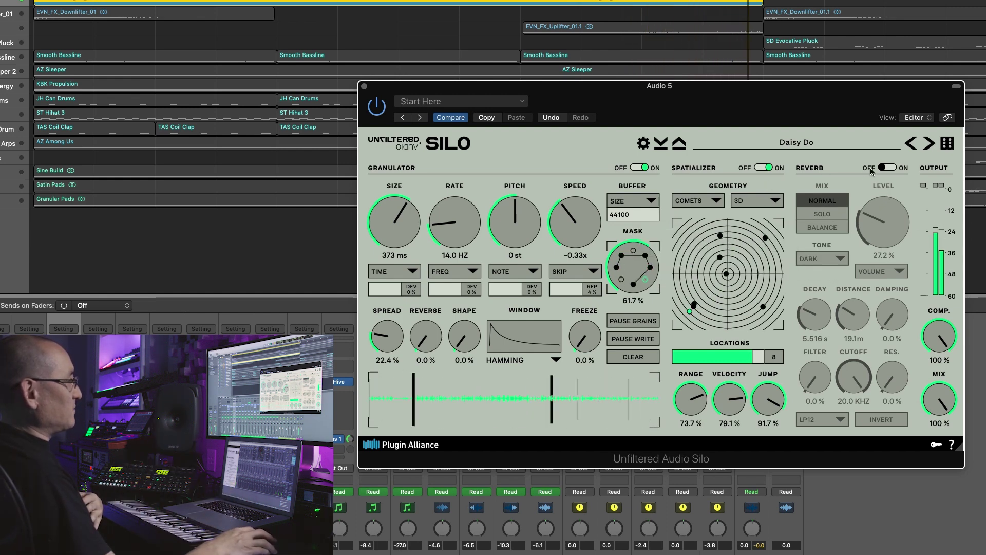
left_click(887, 167)
left_click_drag(881, 226, 882, 216)
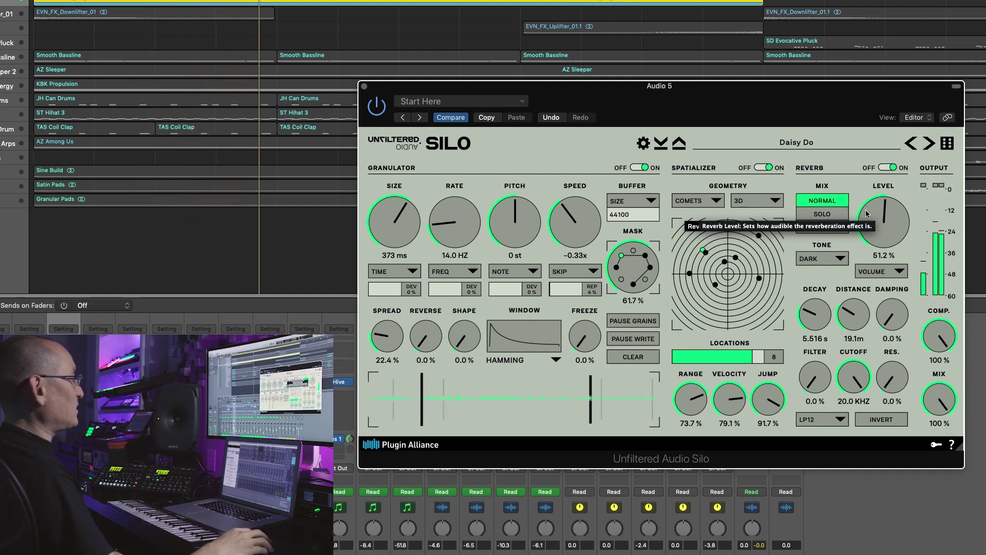
Step: Audition the reverb in Solo with its level up to 100 %, and switch its mix to Balance at a 47.1 % level
left_click(839, 214)
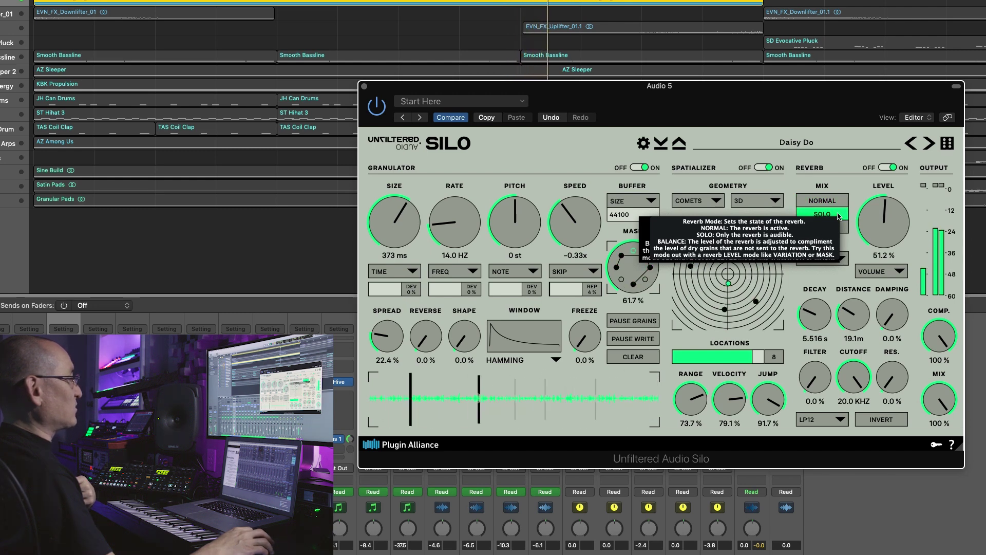
left_click_drag(871, 228, 876, 154)
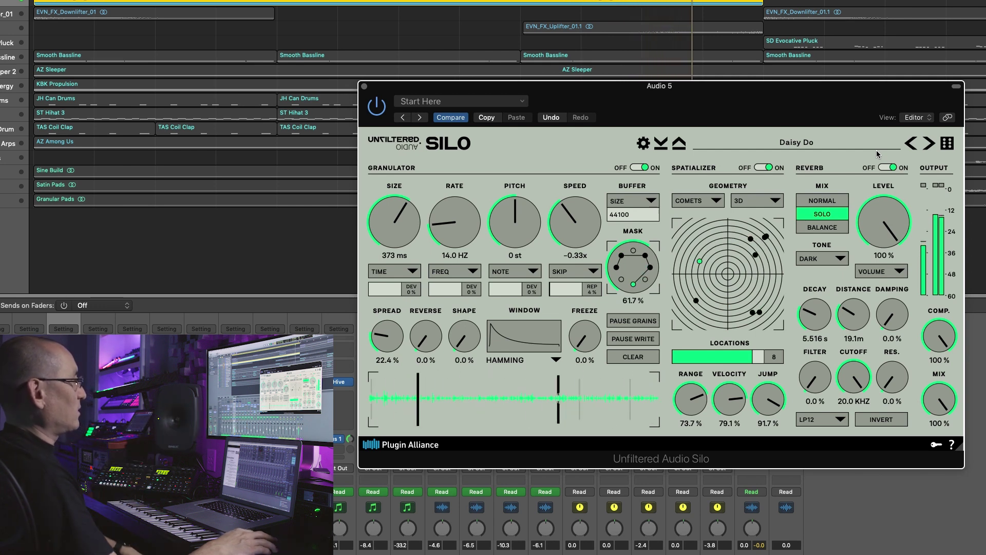
left_click_drag(876, 153, 869, 192)
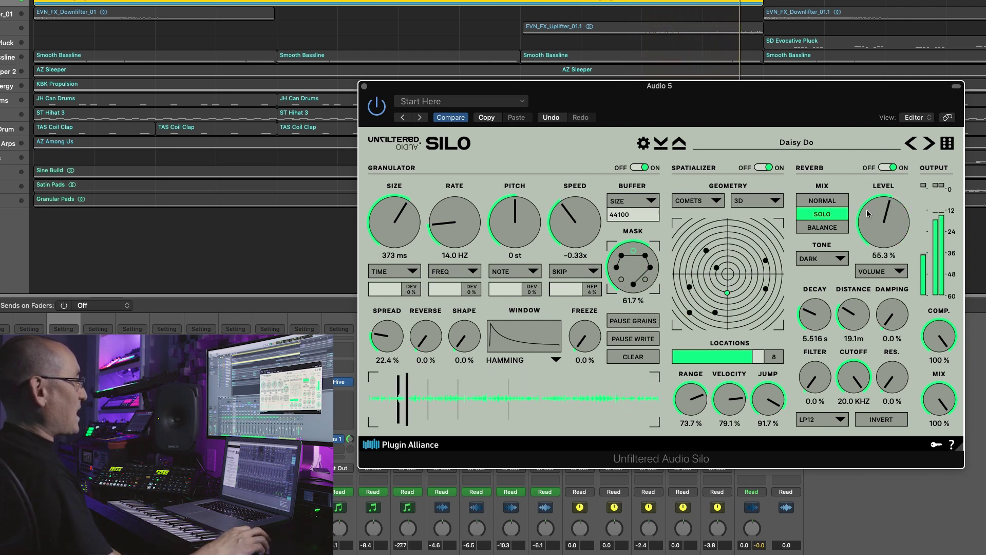
left_click(832, 227)
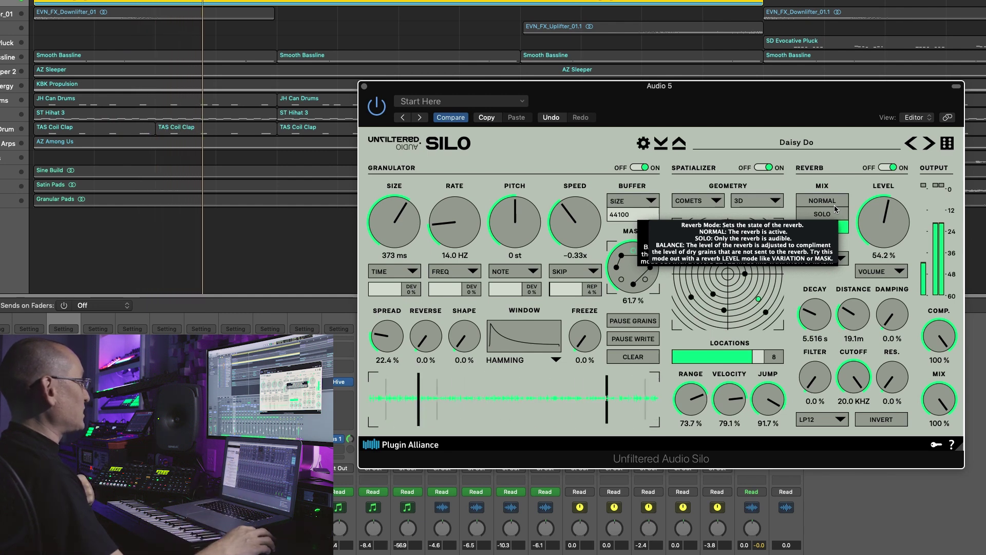
mouse_move(871, 226)
left_mouse_down()
mouse_move(867, 237)
mouse_move(867, 227)
left_mouse_up()
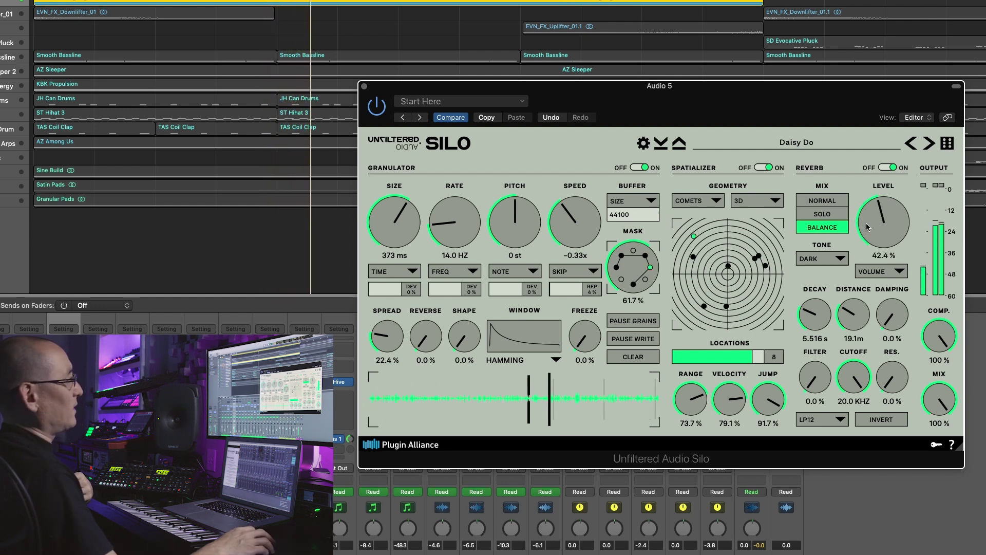
Step: Audition the Rusty, Satrev and Glitter reverb tones in turn, ending on Nebula
left_click(842, 260)
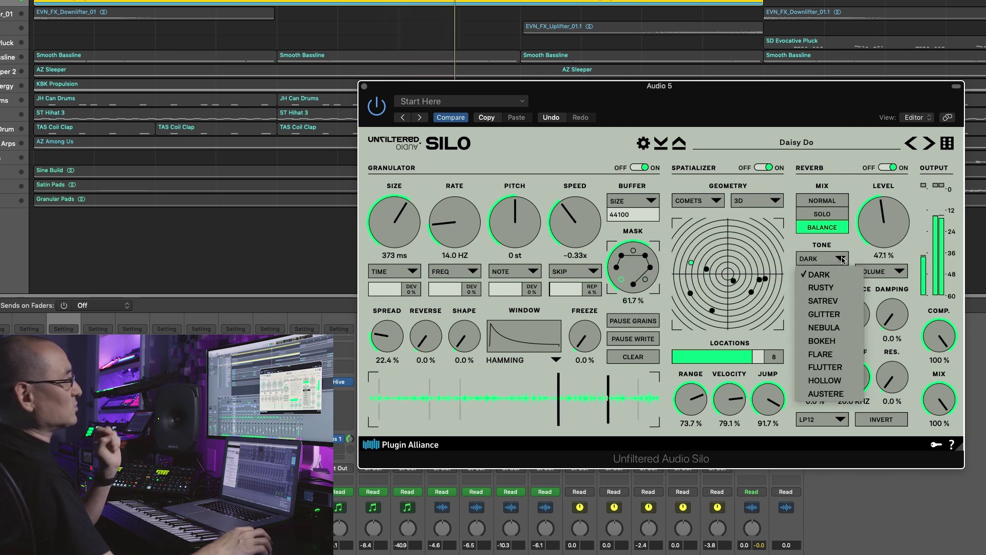
left_click(833, 289)
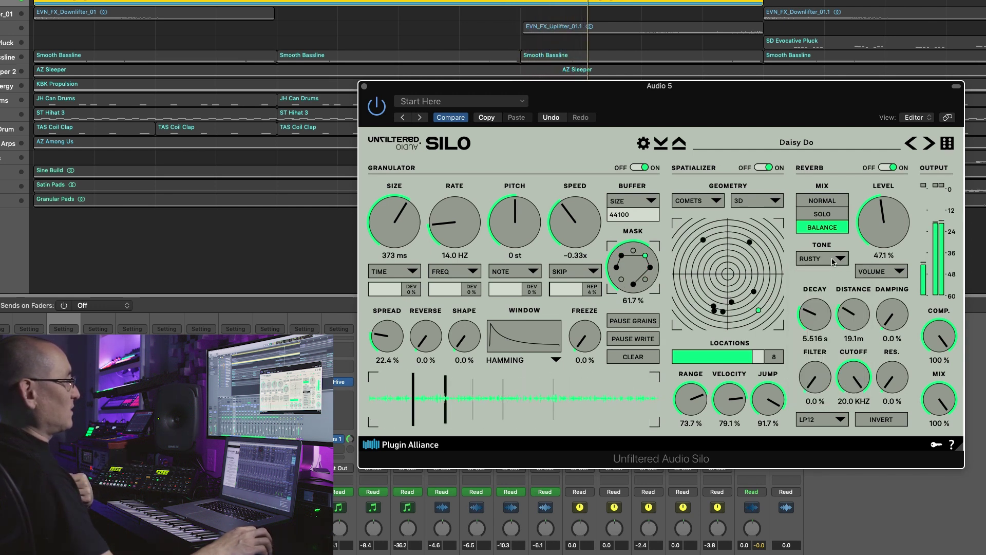
left_click(833, 259)
left_click(823, 301)
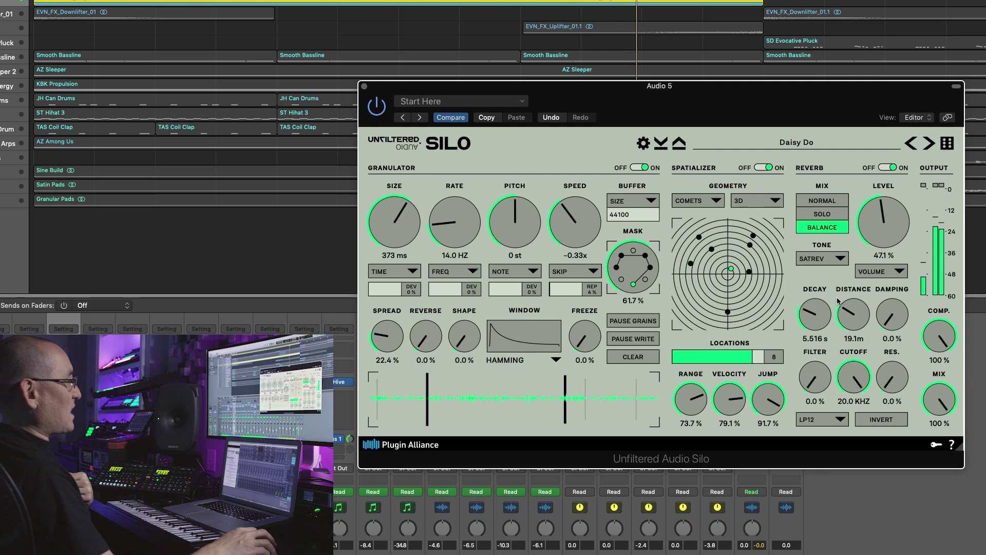
left_click(836, 268)
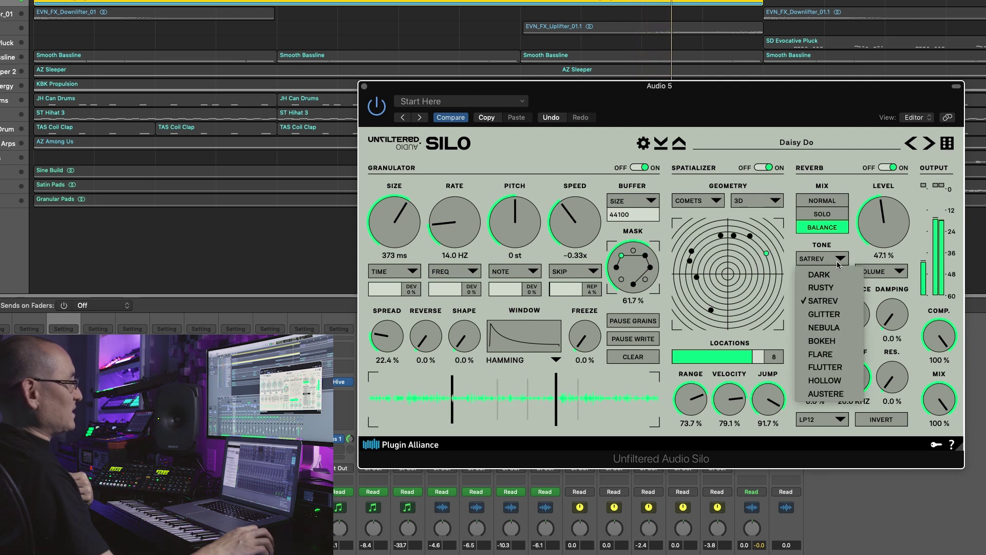
left_click(835, 316)
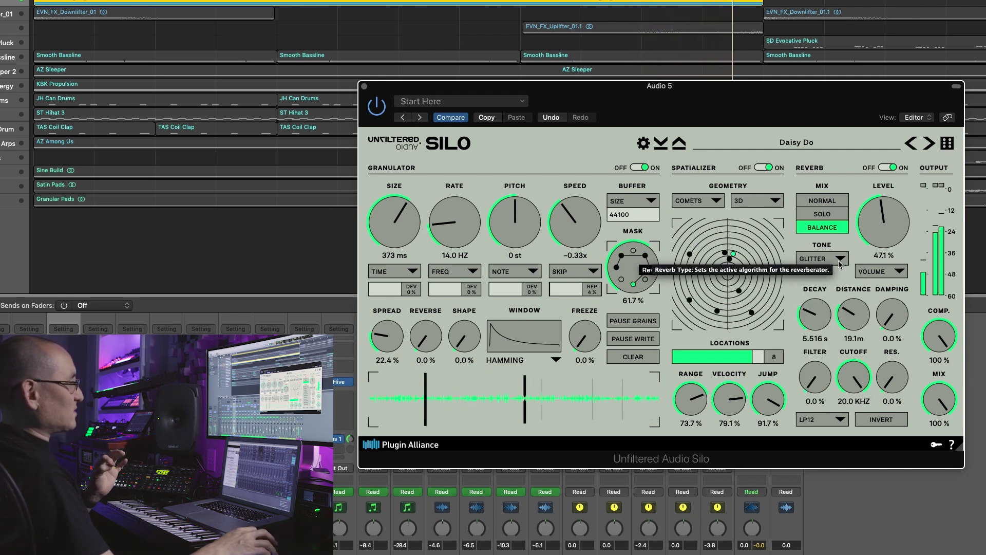
left_click(839, 264)
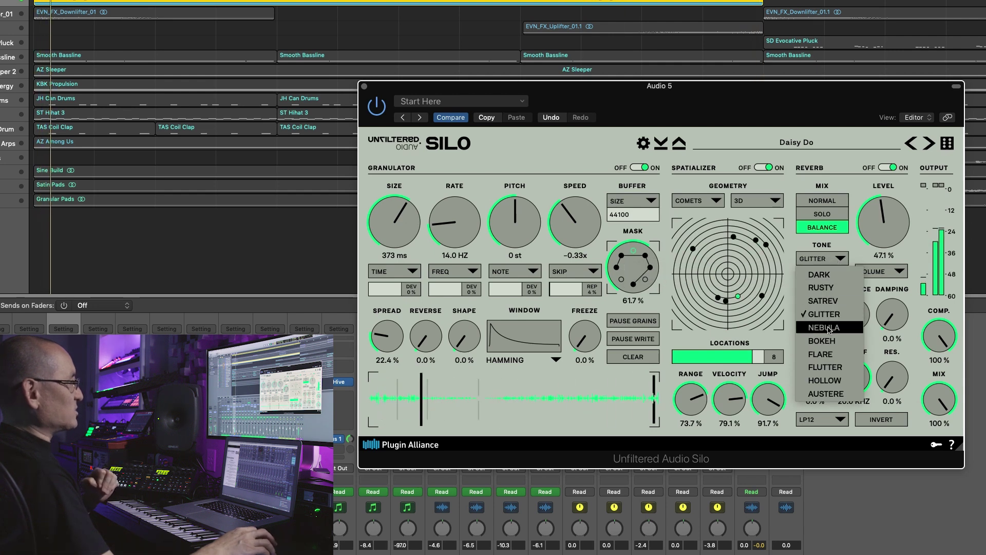
left_click(842, 327)
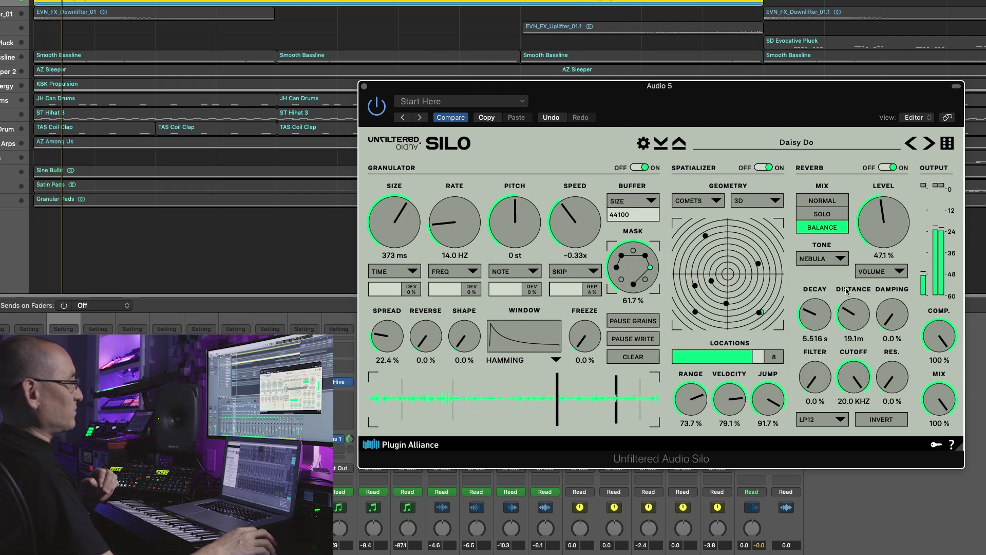
Step: Set the reverb tone to Bokeh and switch the reverb level type to Variation
left_click(839, 261)
left_click(832, 340)
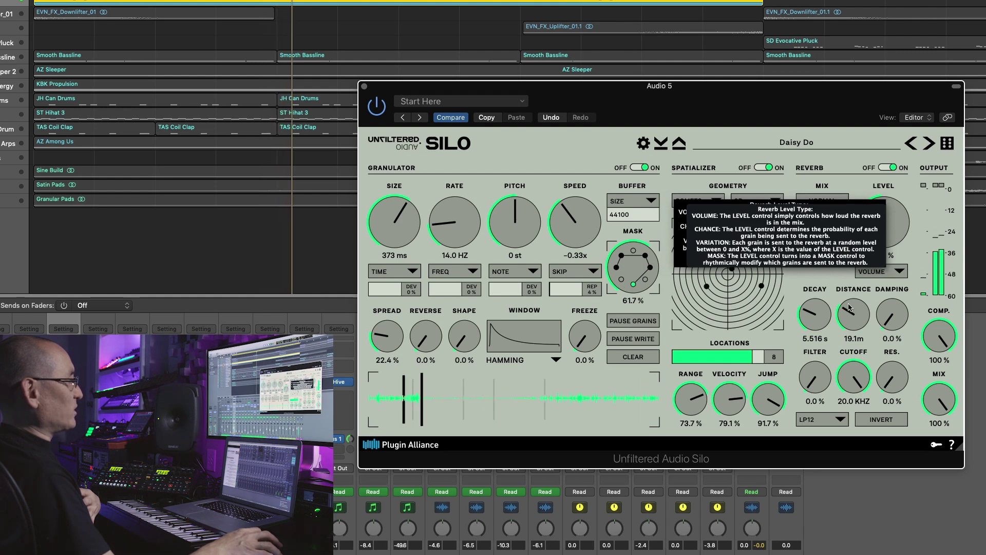
left_click(879, 271)
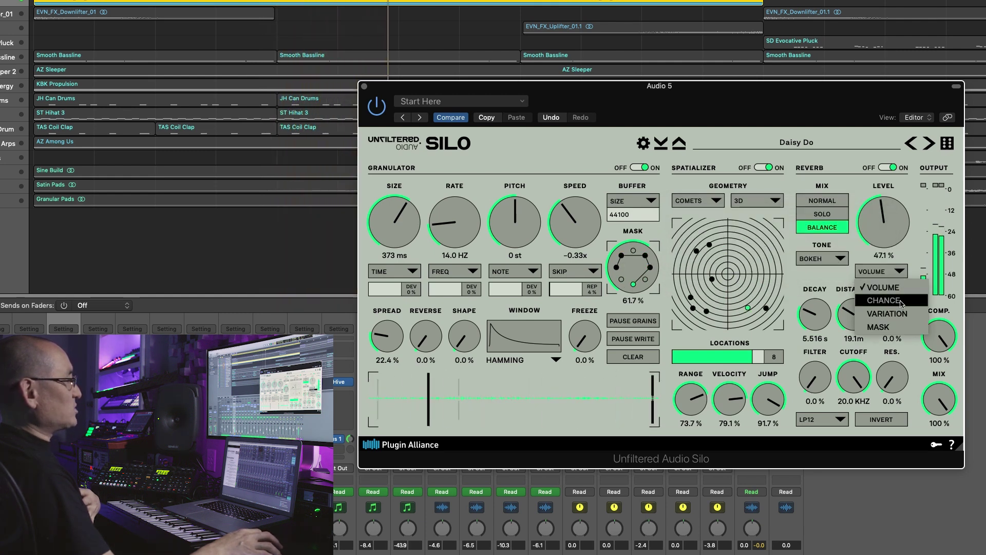
left_click(898, 272)
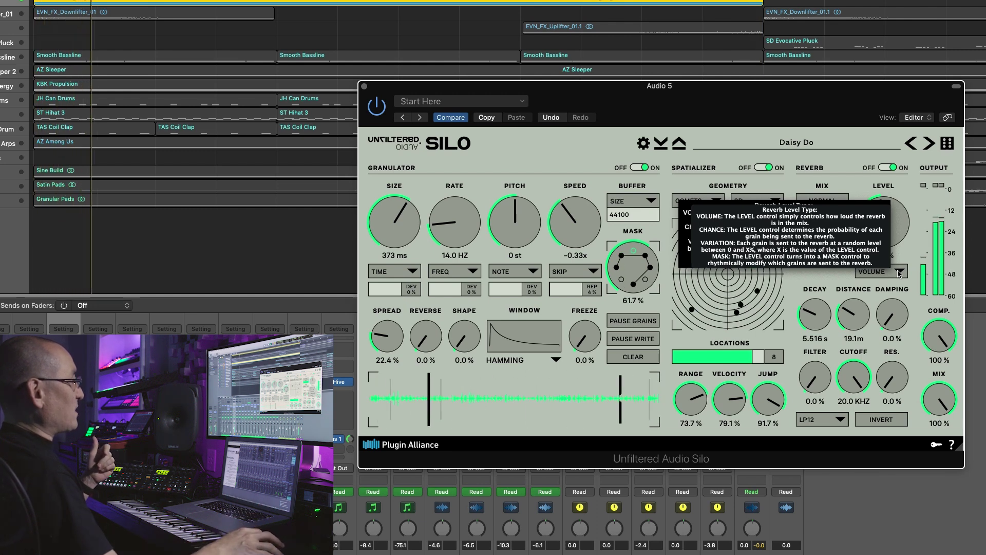
left_click(898, 272)
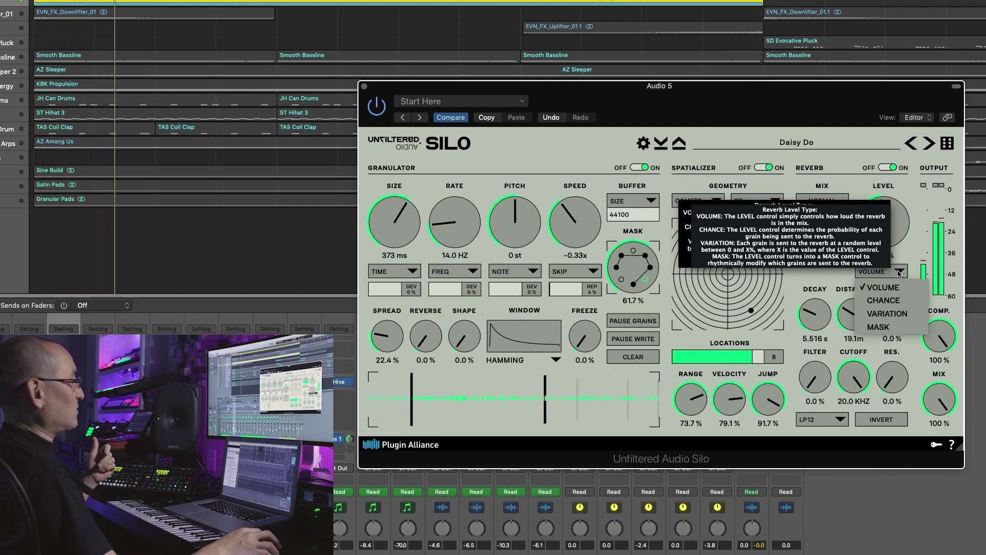
left_click(888, 313)
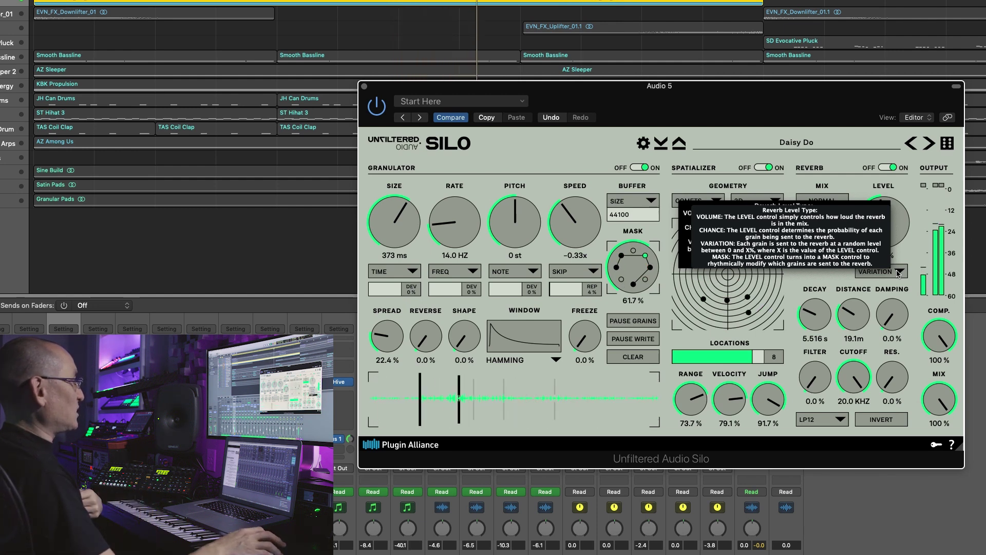
Step: Switch the reverb level type to Mask and adjust the mask pattern to a 64.7 % level
left_click(898, 272)
left_click(896, 327)
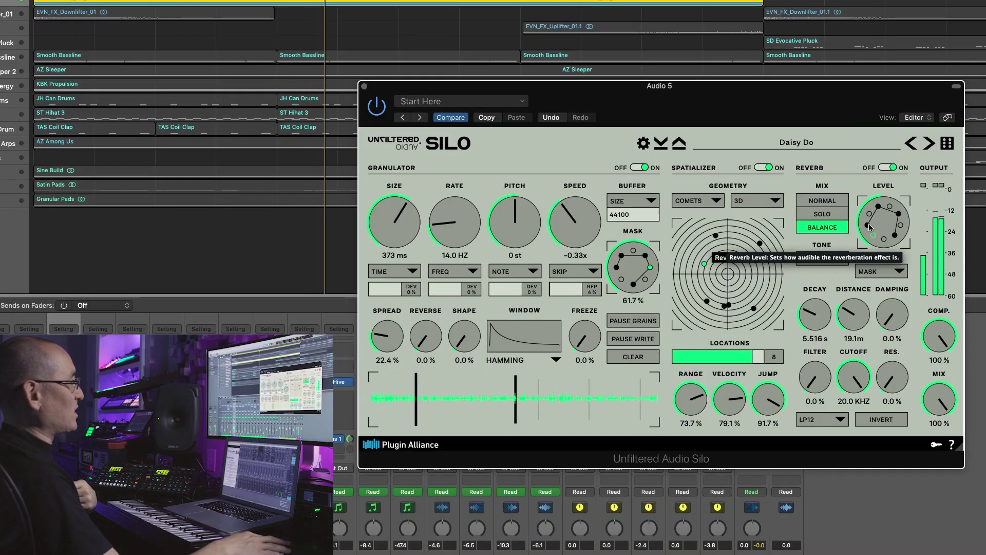
mouse_move(869, 228)
left_mouse_down()
mouse_move(869, 162)
mouse_move(869, 214)
left_mouse_up()
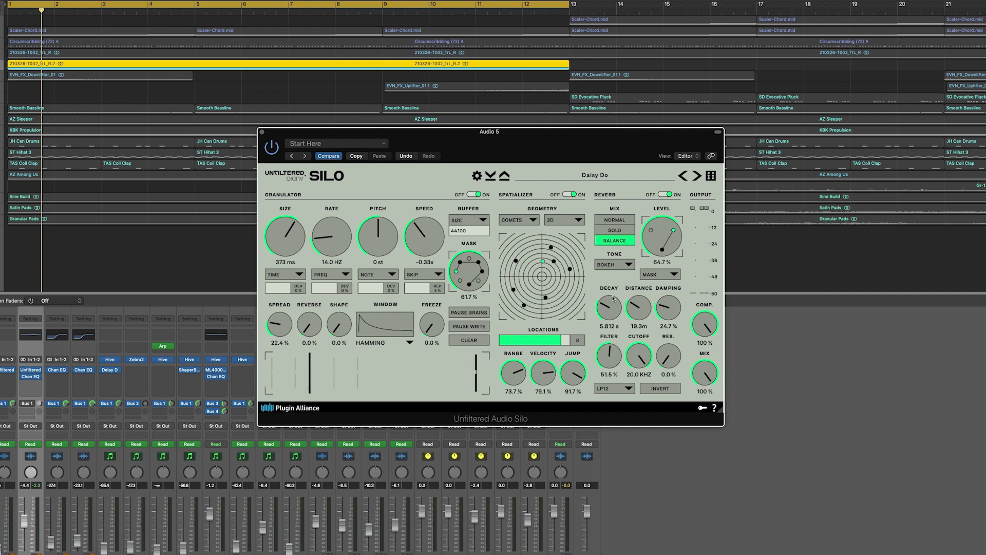
Step: Look through the reverb filter types, keeping LP12, and lower the output mix
left_click(627, 389)
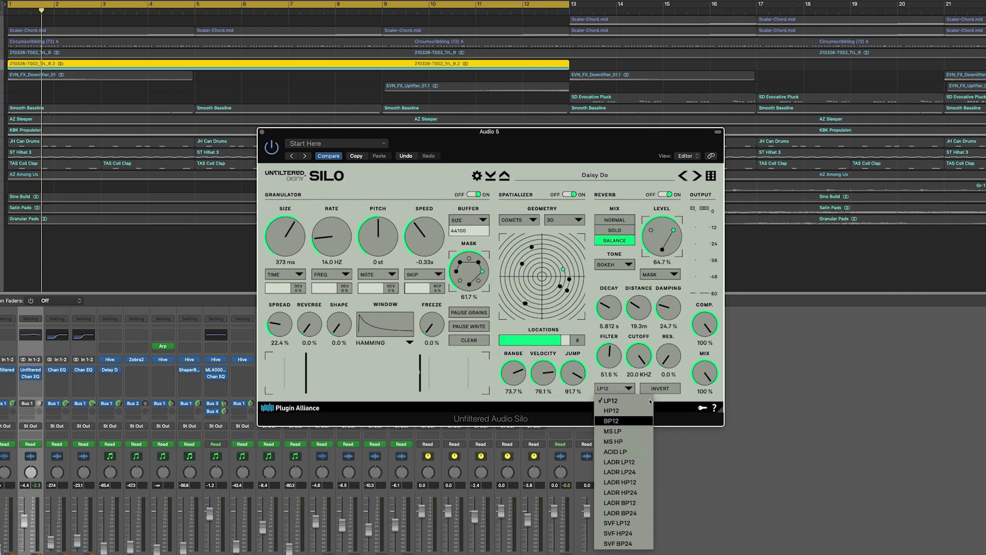
left_click(658, 377)
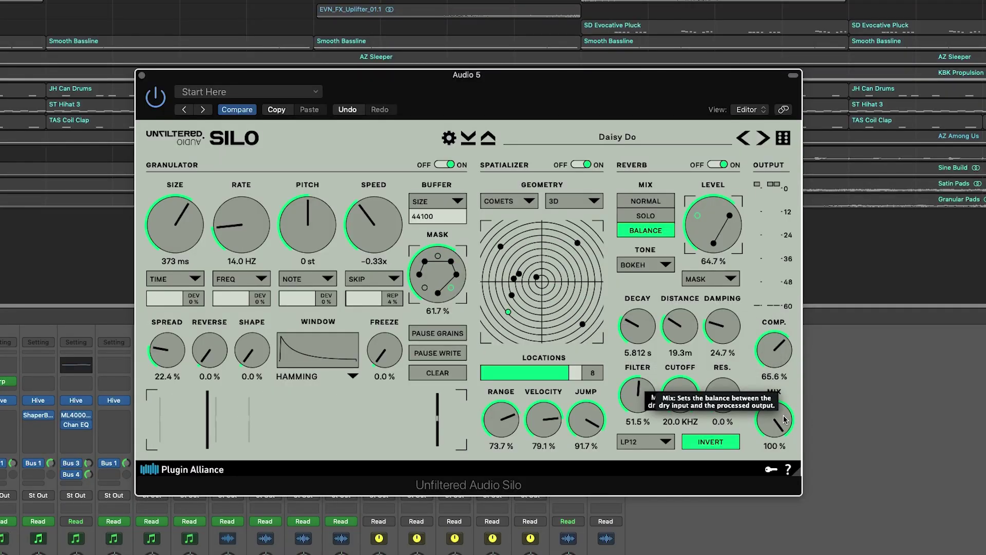
left_click_drag(781, 413, 764, 496)
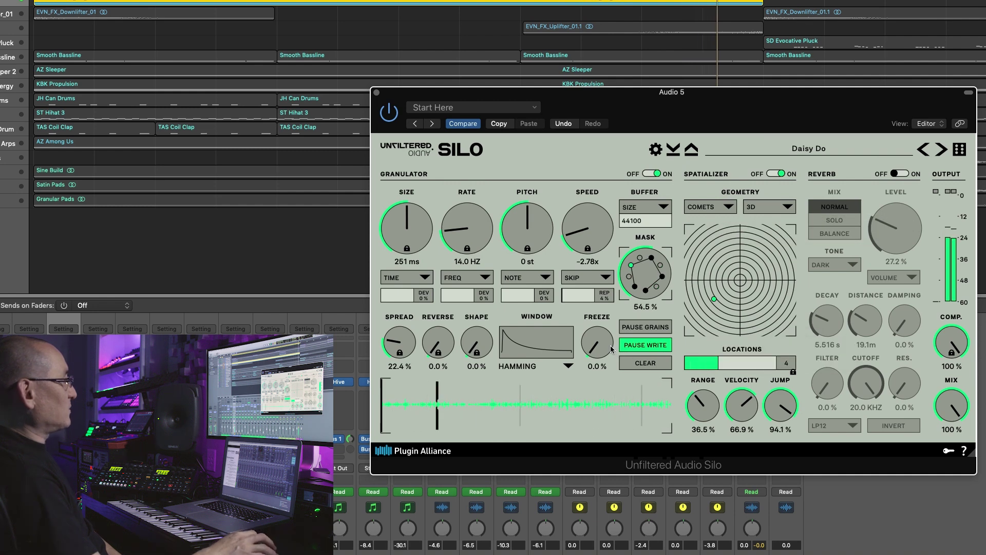
Step: Randomize the preset five times with the granulator's size and rate knobs locked
left_click(961, 149)
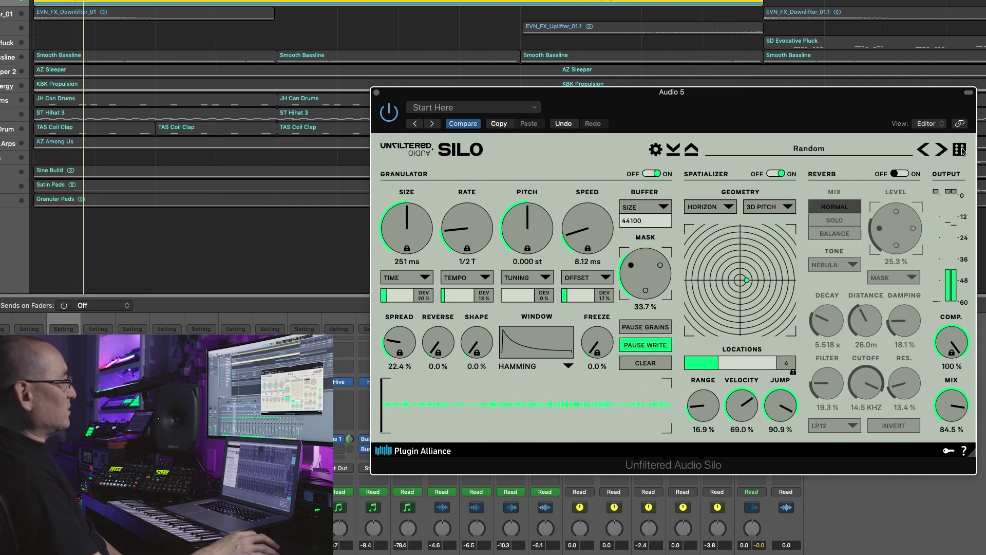
left_click(960, 149)
left_click(960, 148)
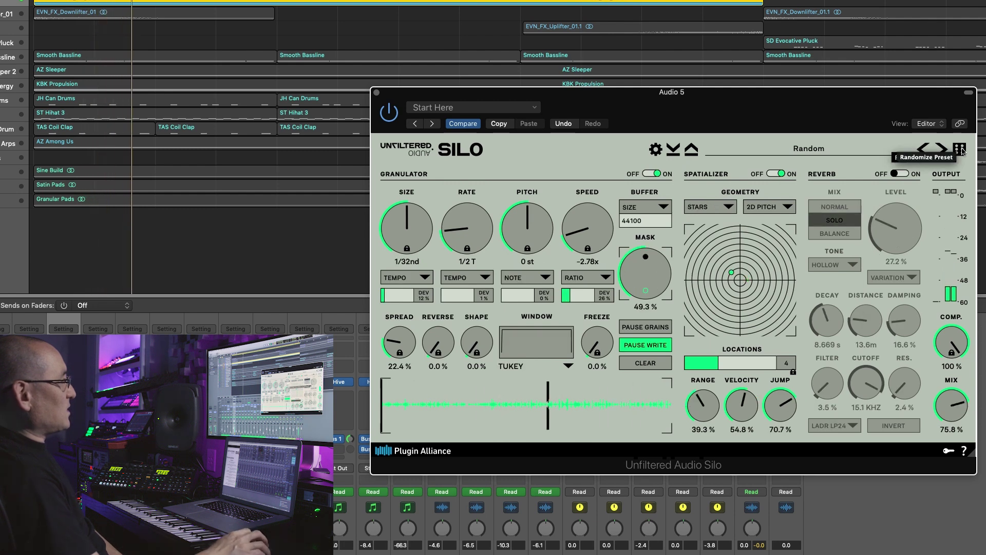
left_click(960, 149)
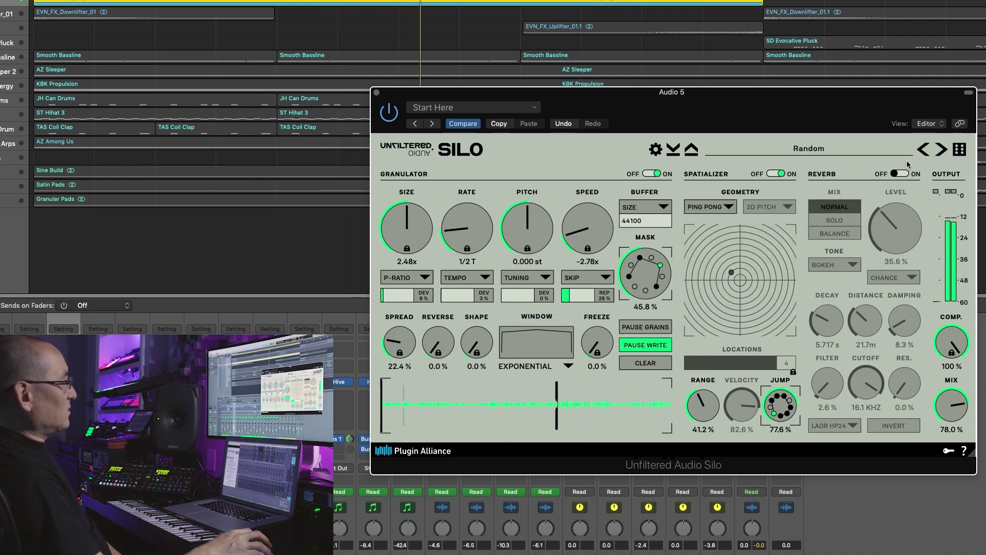
left_click(959, 150)
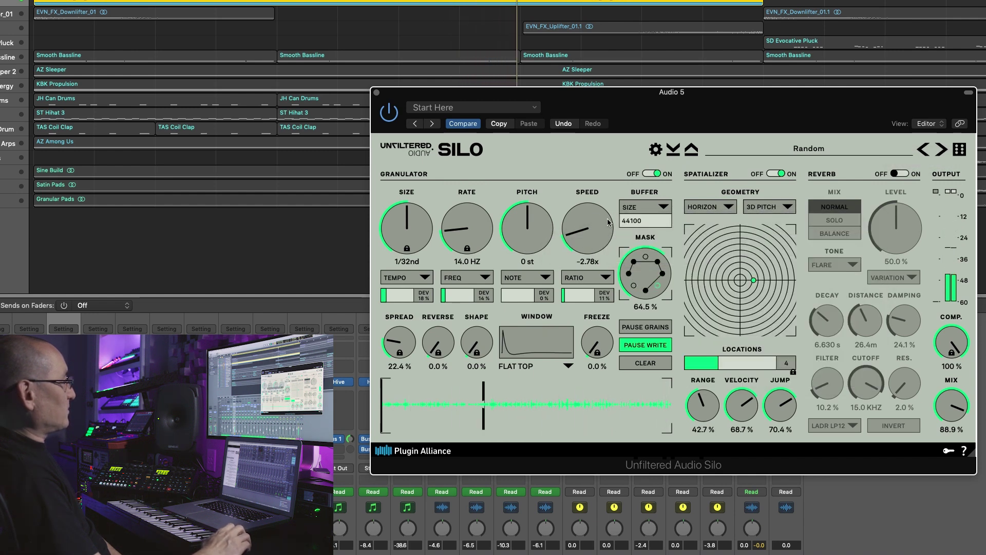
Step: Randomize the preset seven more times with the size, rate, pitch and speed knobs unlocked
left_click(959, 149)
left_click(958, 149)
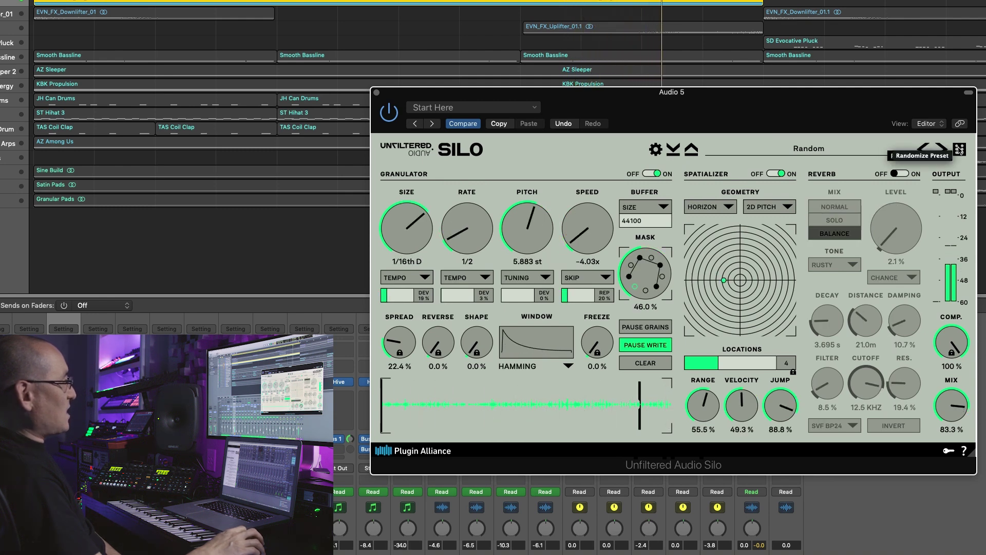
left_click(958, 149)
left_click(958, 149)
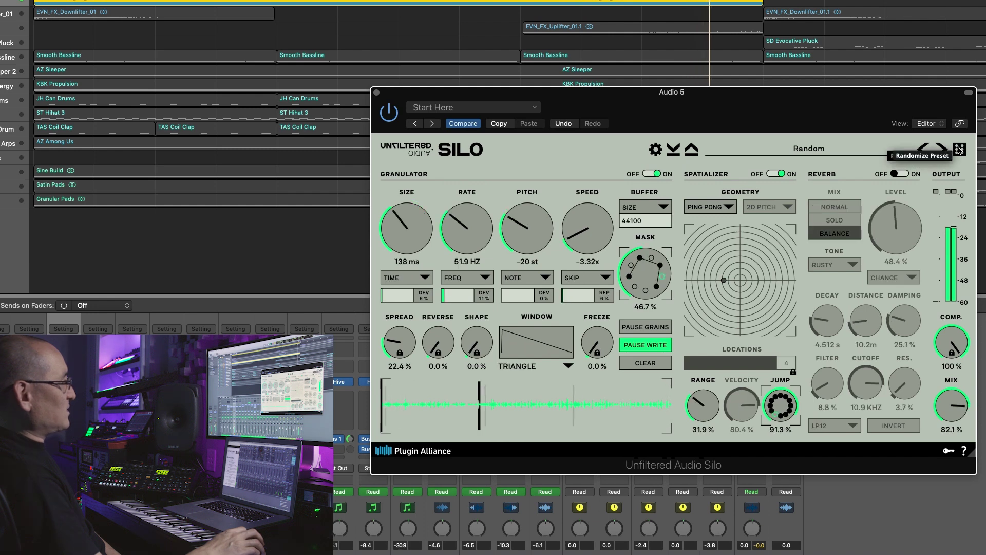
left_click(958, 149)
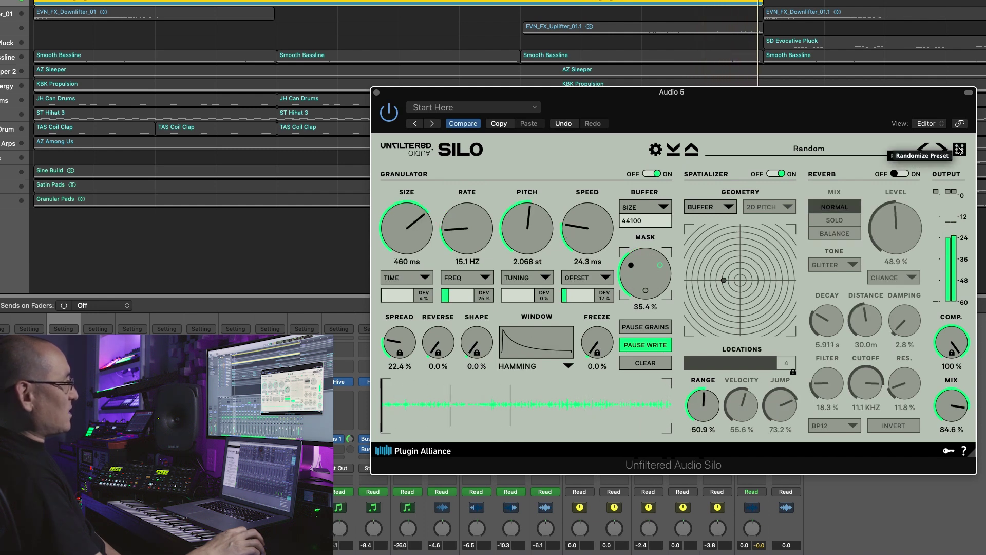
left_click(958, 150)
left_click(958, 149)
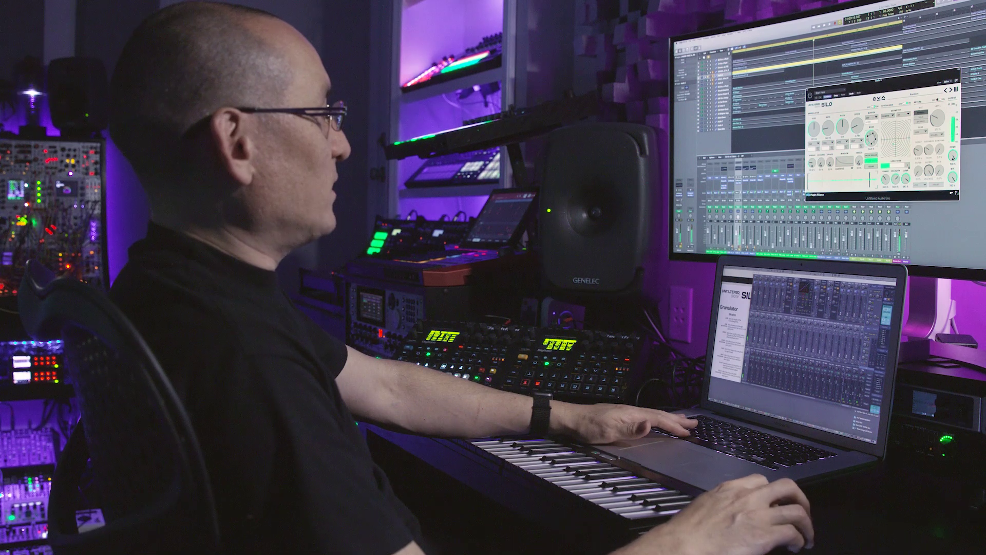
Step: Try the Complex and Console color themes in the plug-in settings, return to the Silo theme and close the settings
left_click(874, 99)
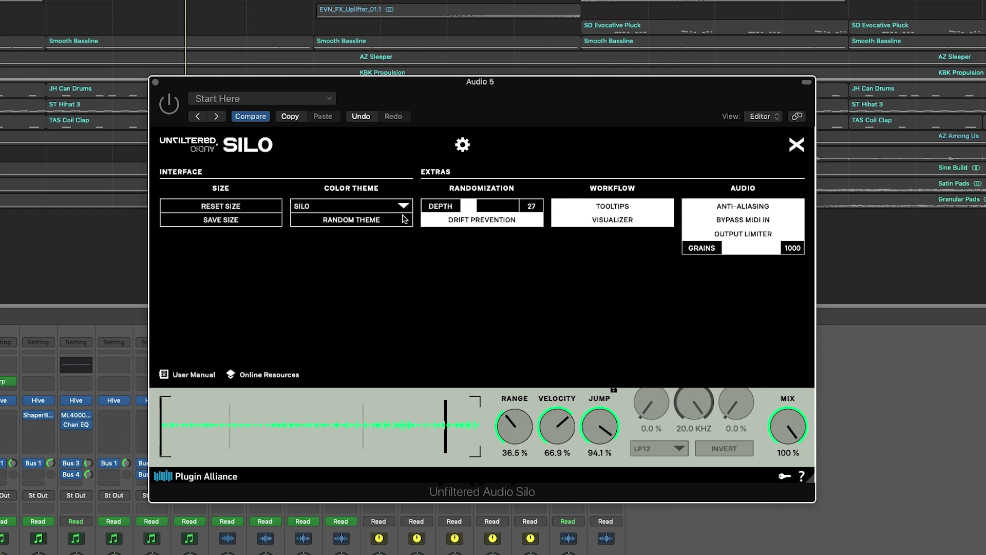
left_click(402, 208)
left_click(356, 235)
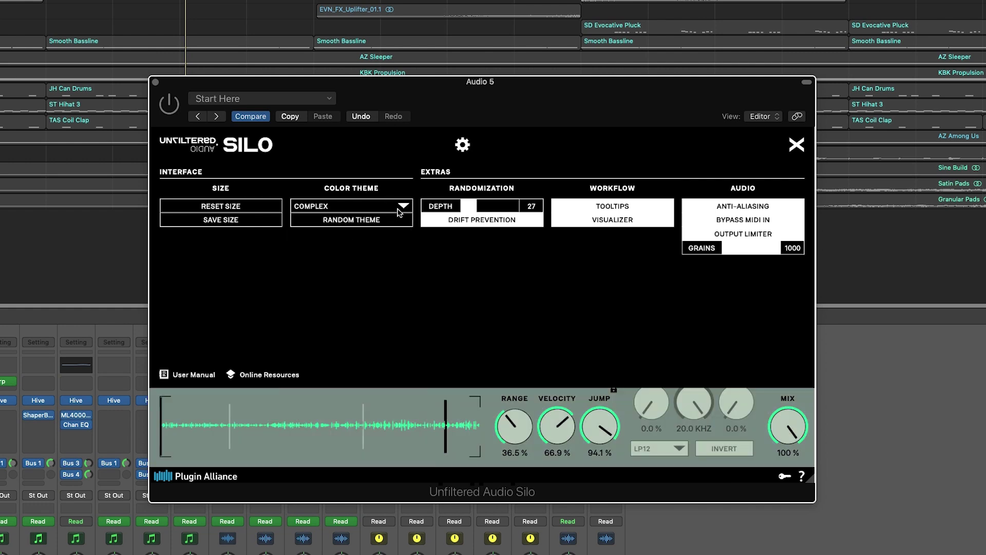
left_click(402, 208)
left_click(380, 248)
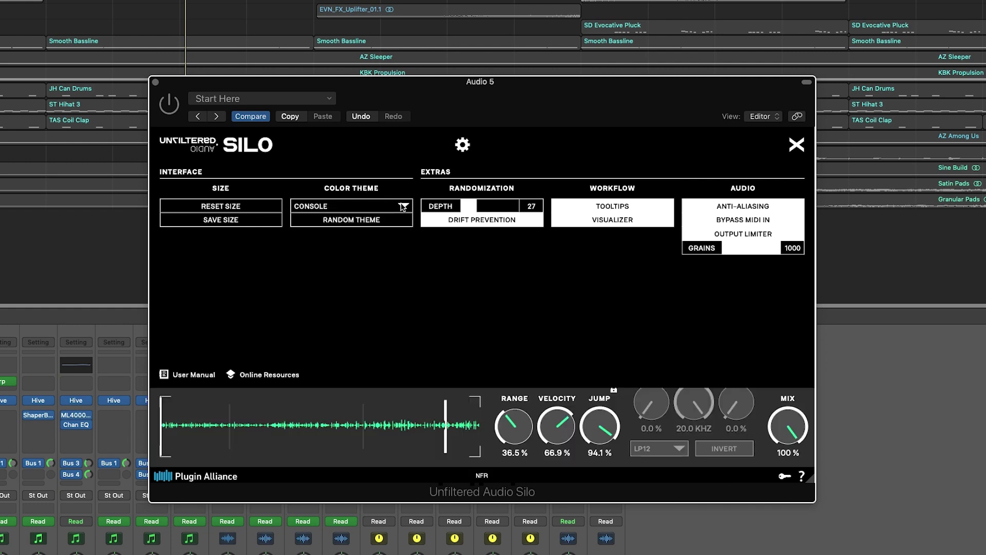
left_click(403, 207)
left_click(356, 221)
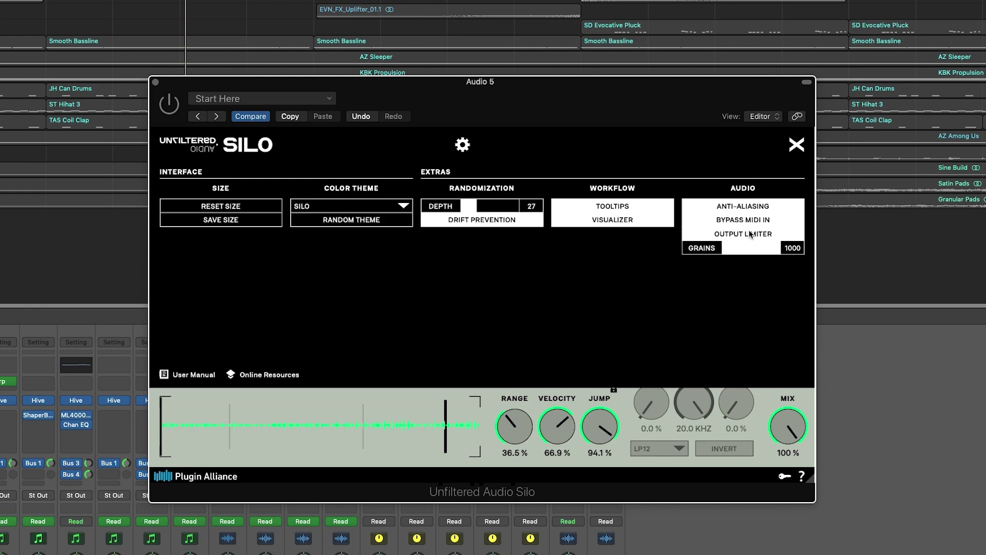
mouse_move(750, 234)
left_click(796, 146)
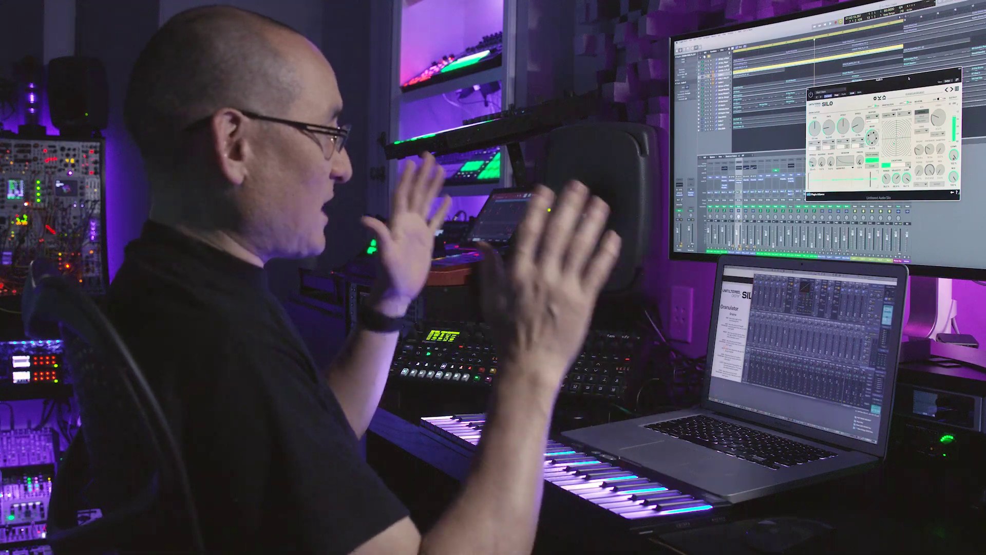